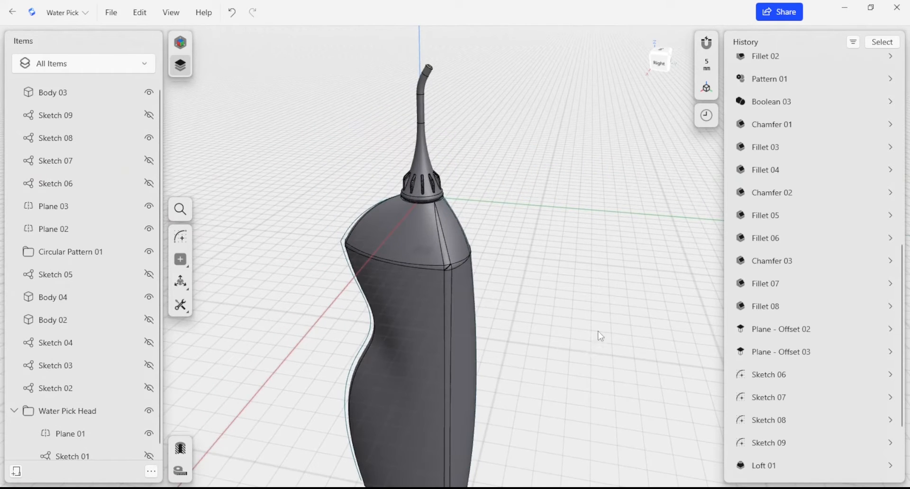
Delete the Circular Pattern 01 folder from the items list.
middle_drag(599, 334, 587, 335)
right_drag(555, 349, 498, 243)
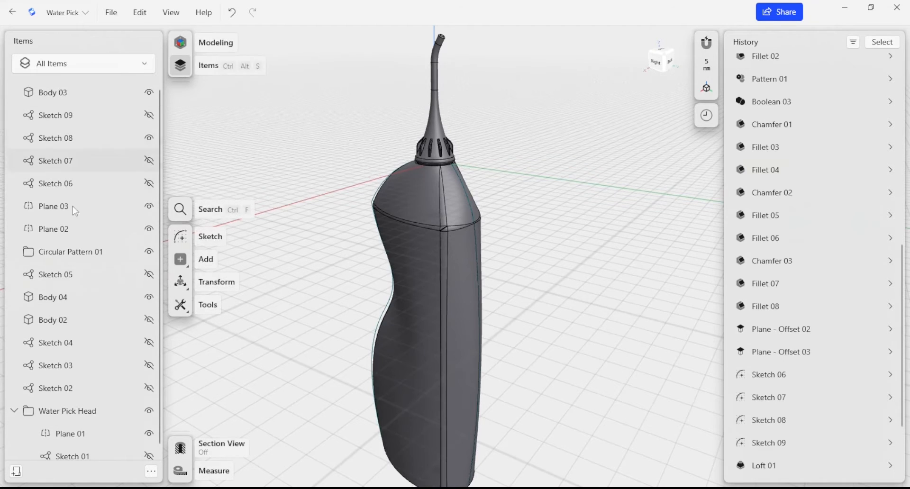
scroll(75, 327, down, 1)
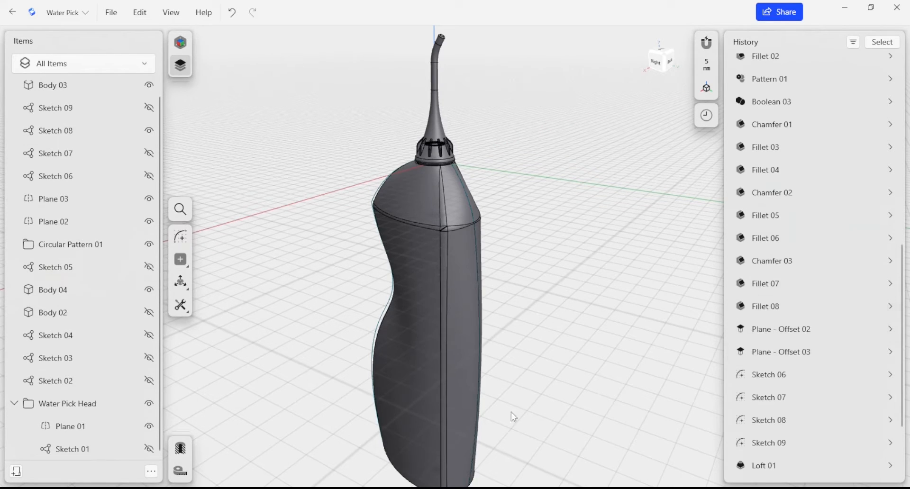
scroll(113, 285, up, 1)
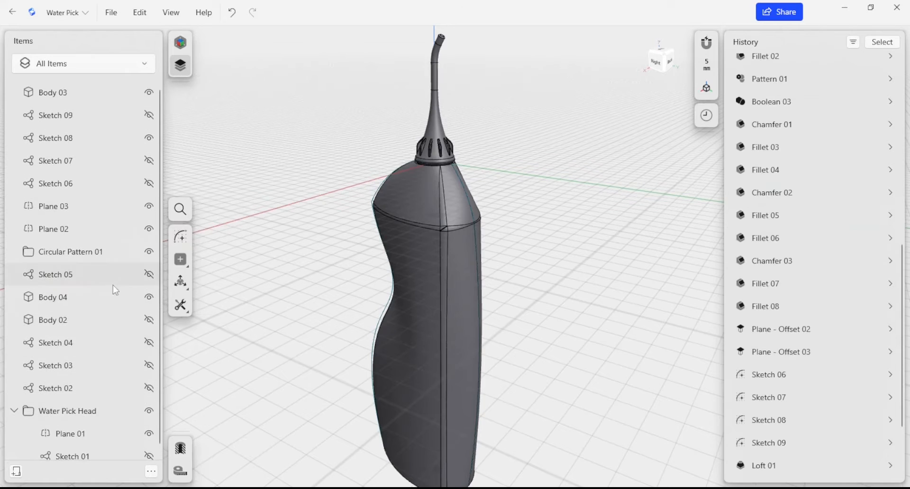
click(114, 253)
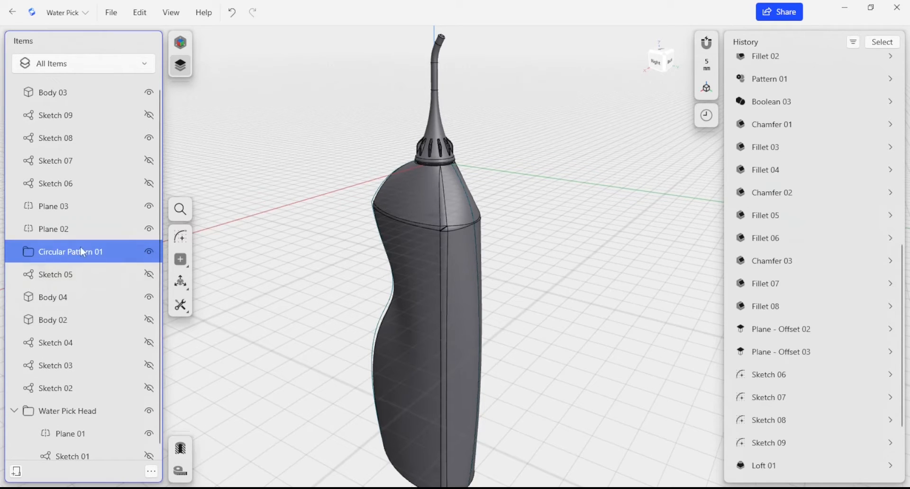
right_click(56, 256)
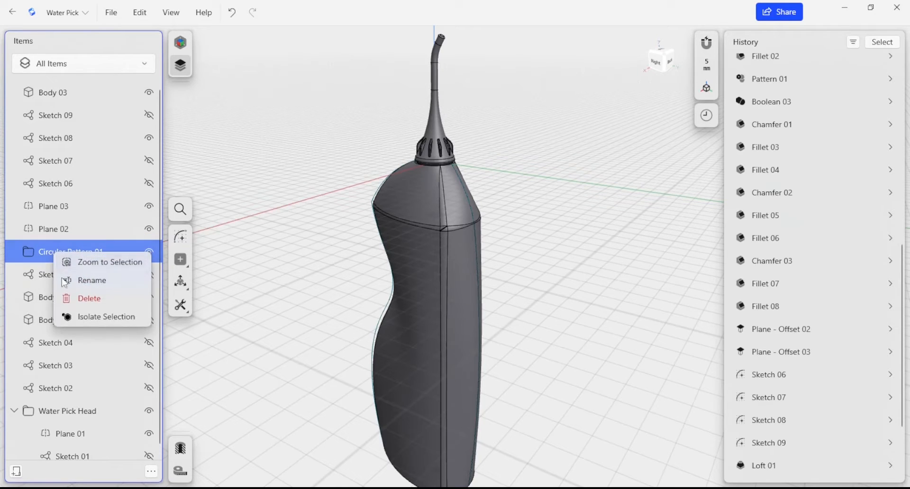
click(88, 297)
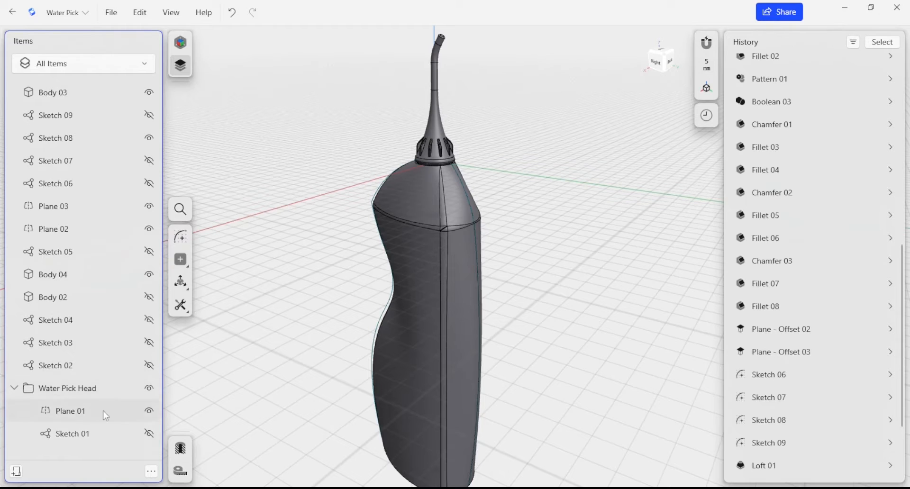
Open Sketch 02 and Sketch 03 one after the other to examine which part of the model each belongs to.
double_click(73, 364)
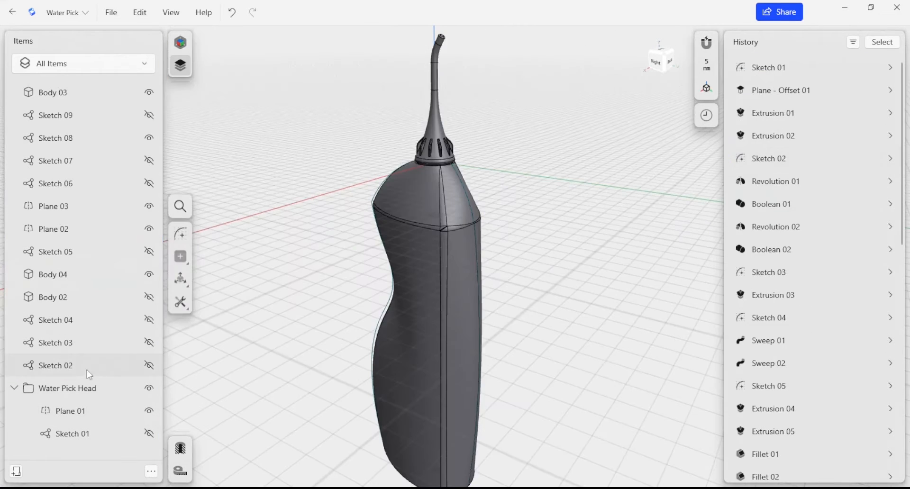
click(89, 365)
double_click(71, 365)
mouse_move(306, 365)
right_down()
mouse_move(290, 365)
mouse_move(333, 375)
mouse_move(458, 261)
right_up()
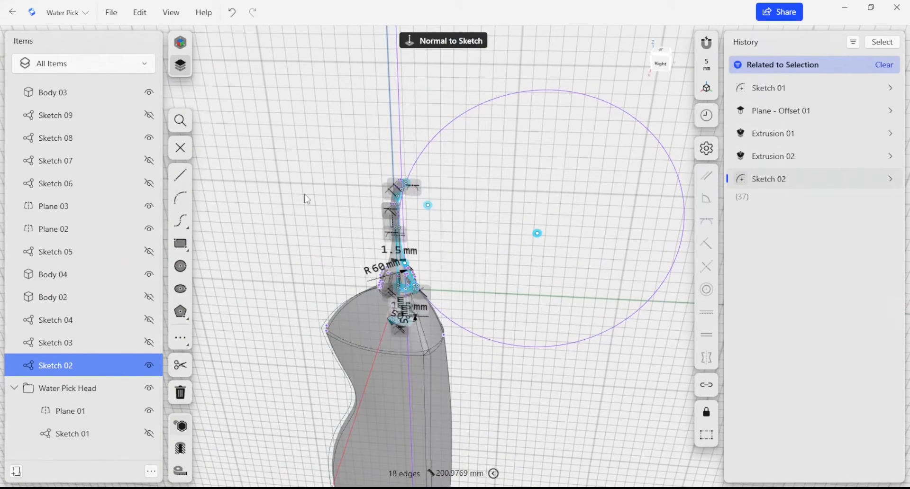
click(56, 343)
key(m)
double_click(71, 343)
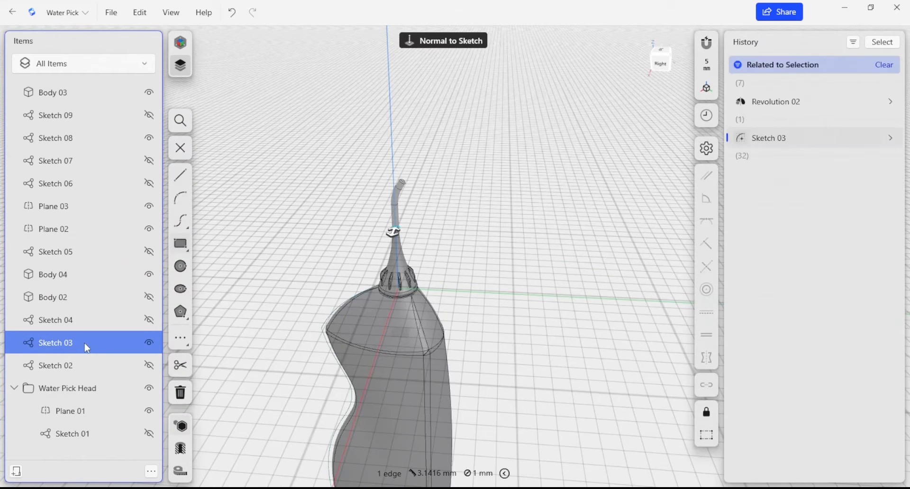
Move Sketch 02, Sketch 03 and Sketch 04 together into the Water Pick Head folder.
double_click(66, 322)
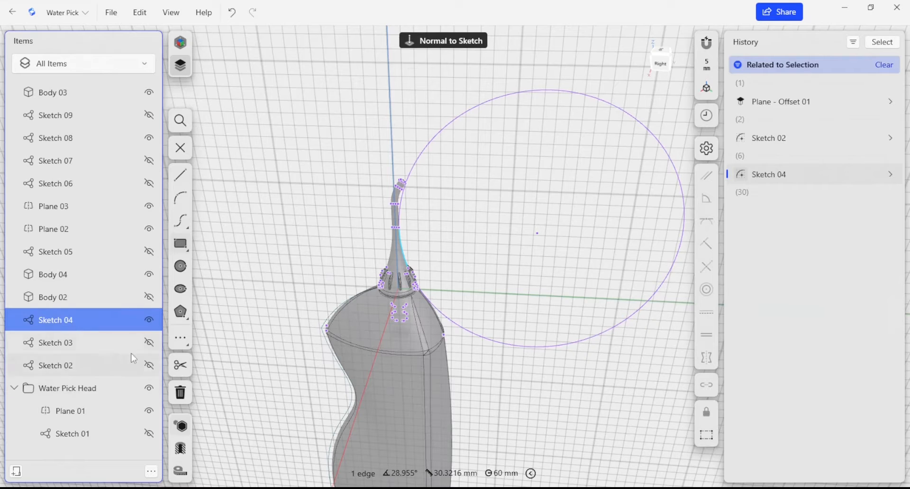
shift+click(64, 347)
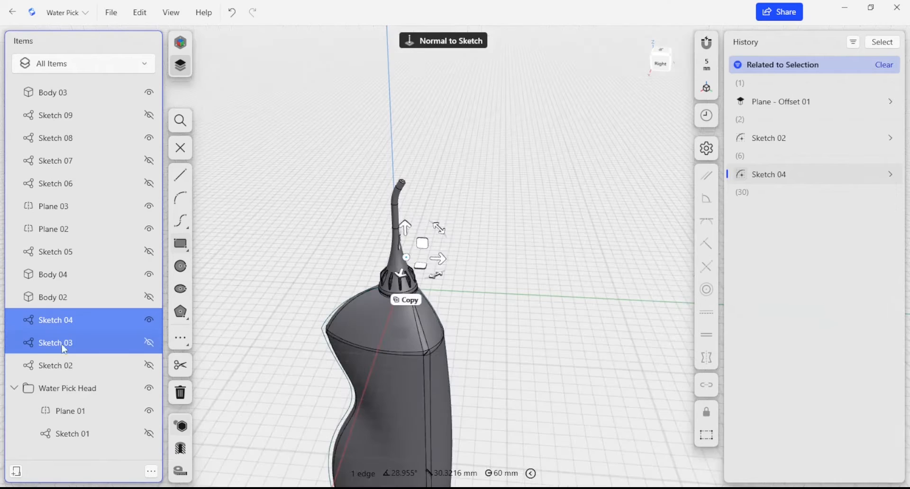
shift+click(61, 365)
drag(72, 343, 60, 392)
Check the sketches in the Water Pick Head folder and rename Sketch 01 as "Water Pick Head Base Sketch".
double_click(70, 433)
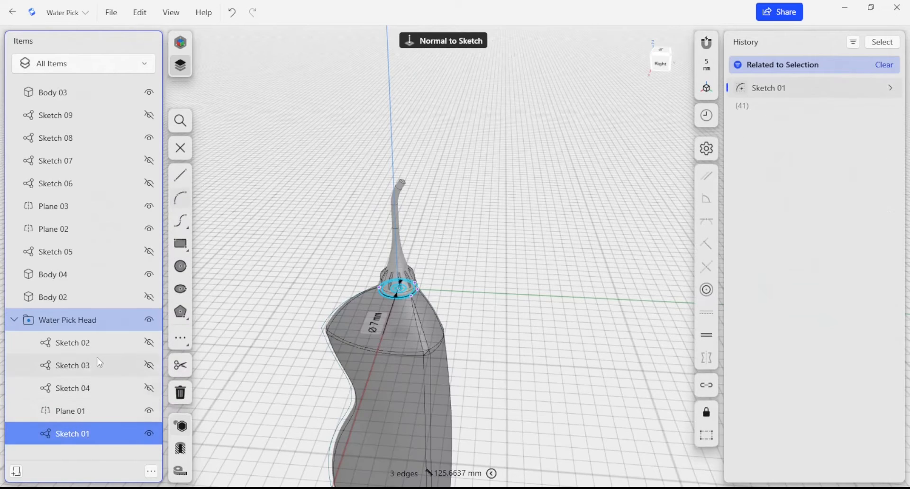
double_click(137, 340)
click(85, 368)
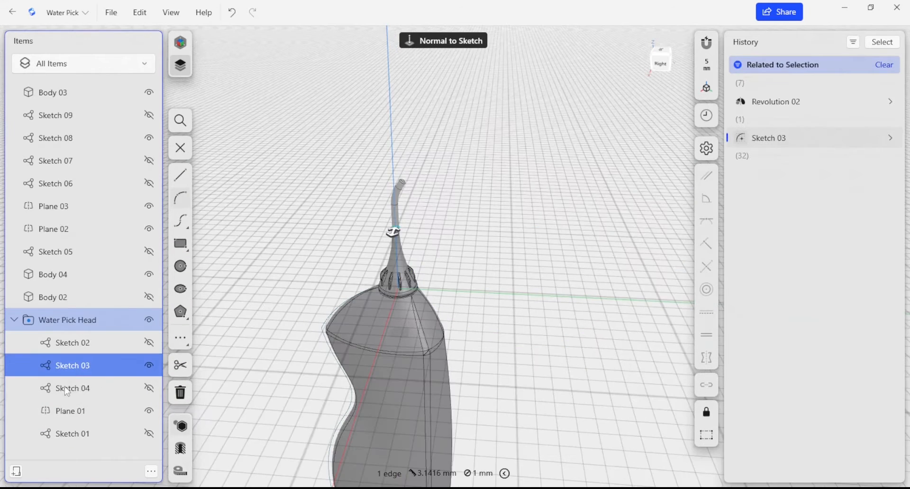
click(82, 388)
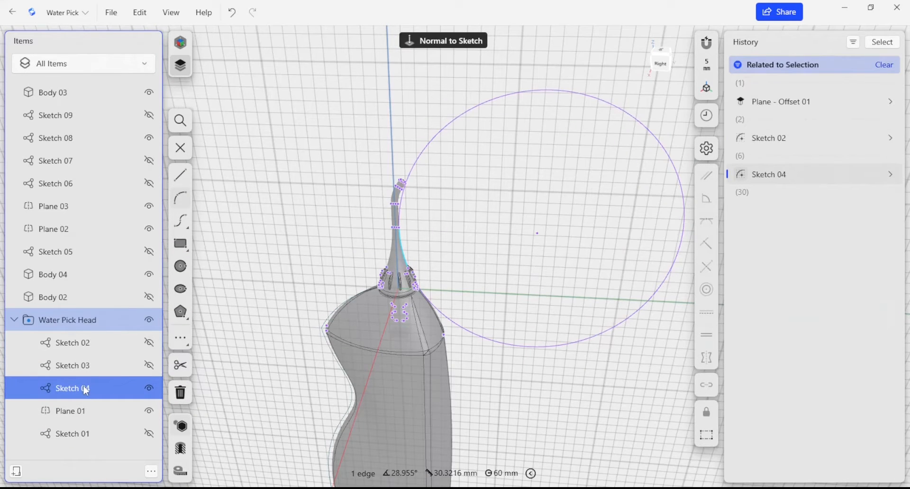
click(71, 434)
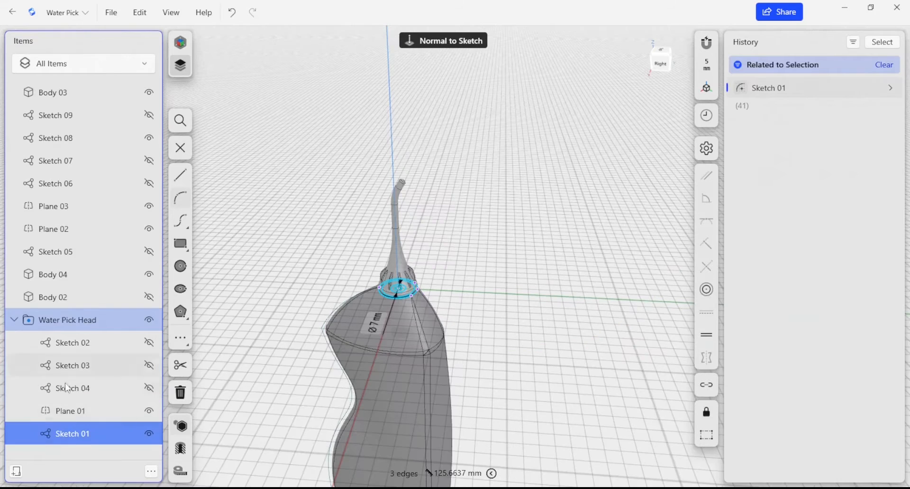
right_click(75, 440)
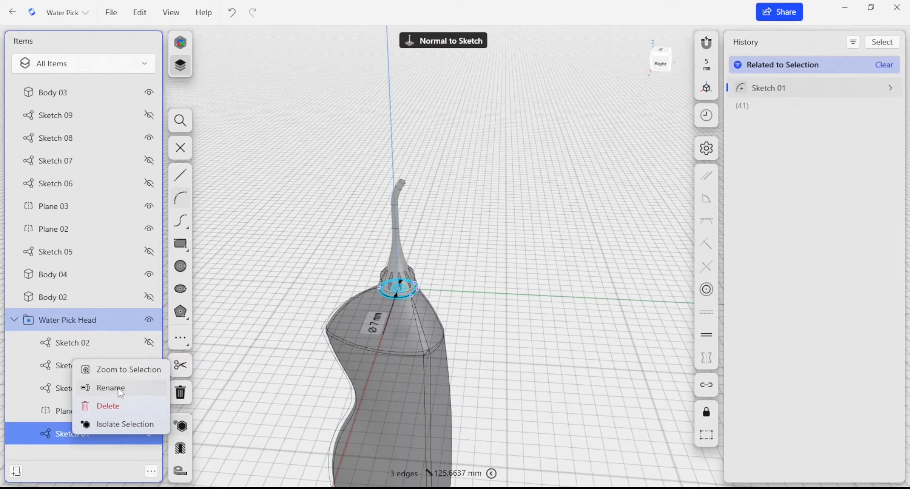
click(119, 387)
text(Water)
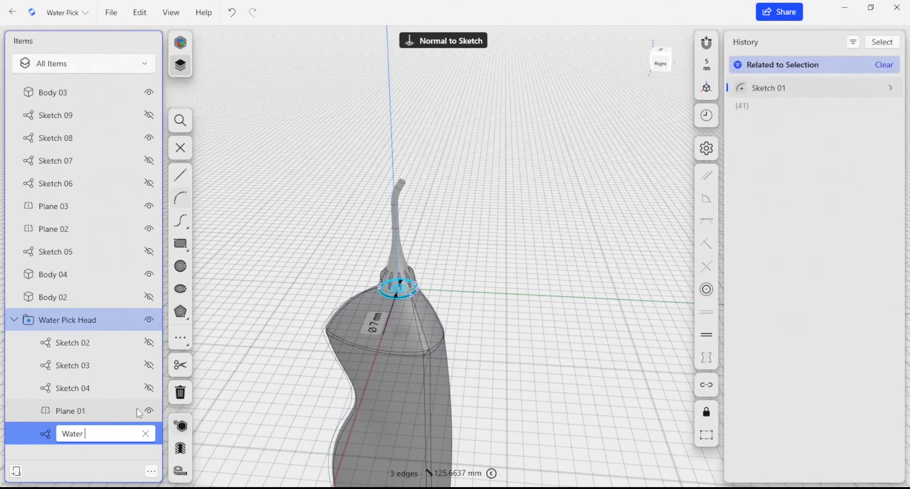
text( Pick Head )
text(Base Sketch)
key(Return)
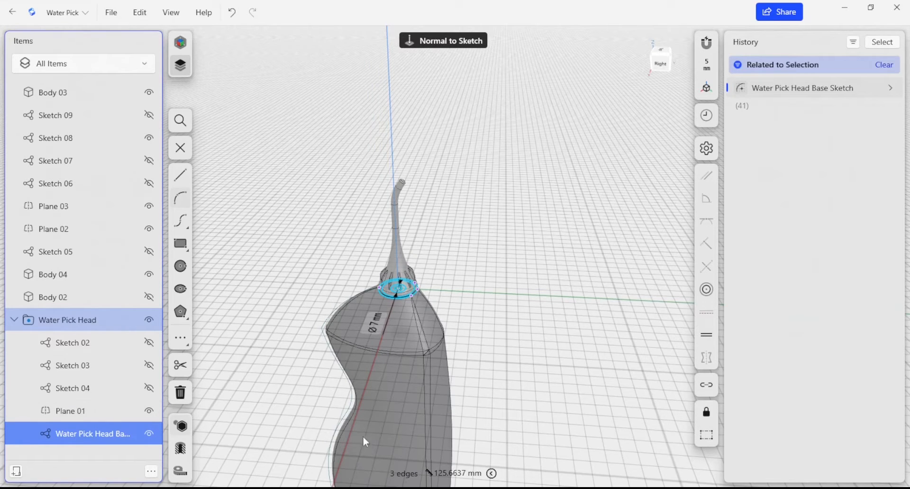
click(425, 151)
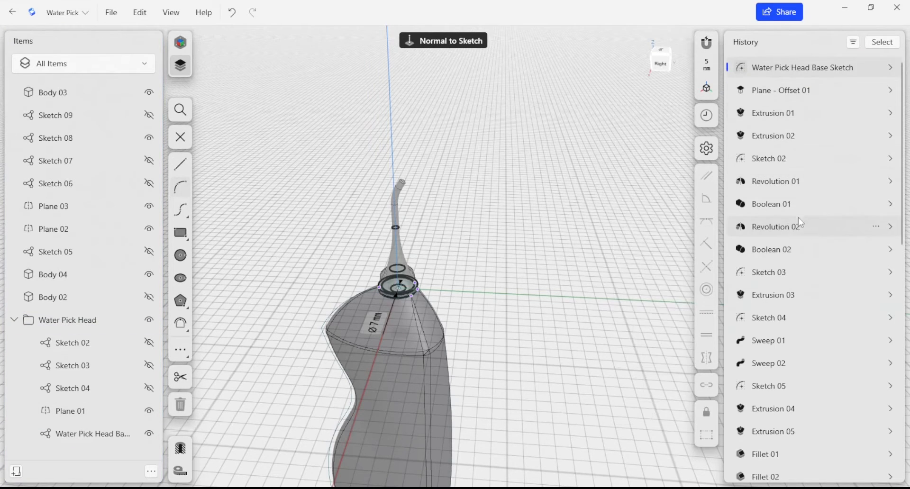
Look through the modeling history from the base sketch to the final fillets to examine the features.
scroll(792, 227, down, 8)
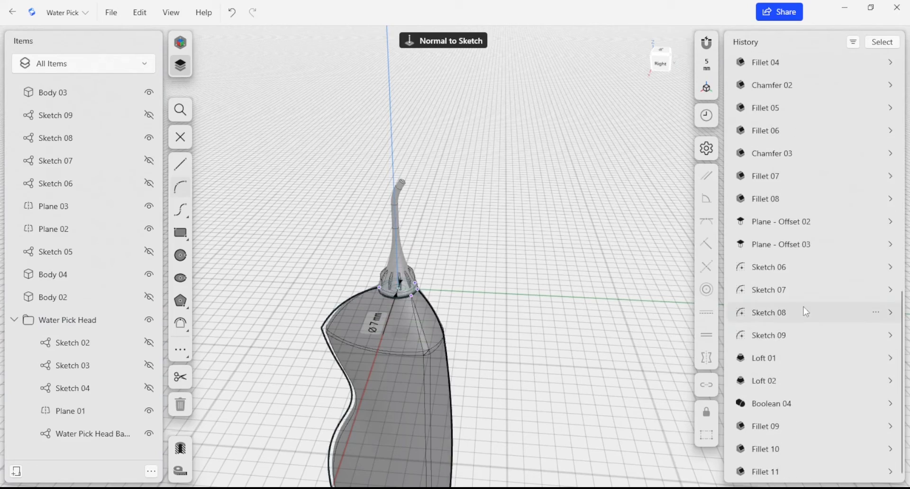
scroll(803, 308, up, 6)
scroll(795, 326, up, 5)
right_drag(506, 271, 500, 240)
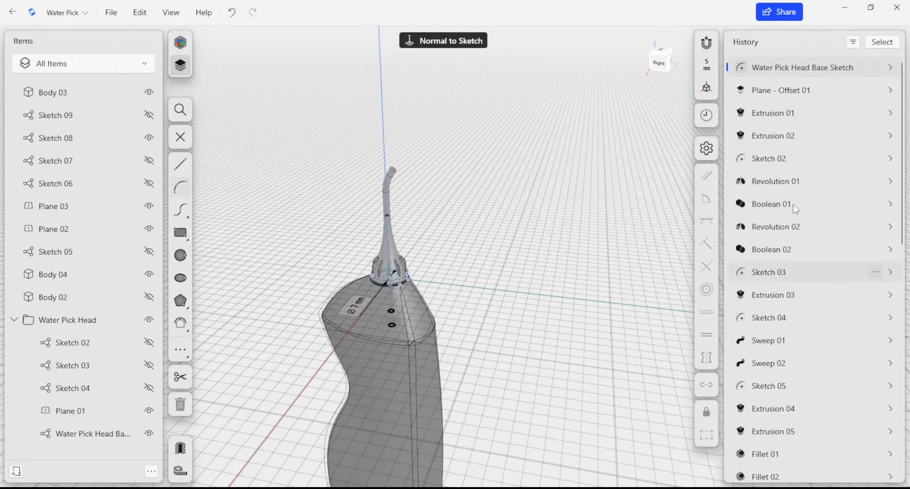
scroll(815, 374, down, 5)
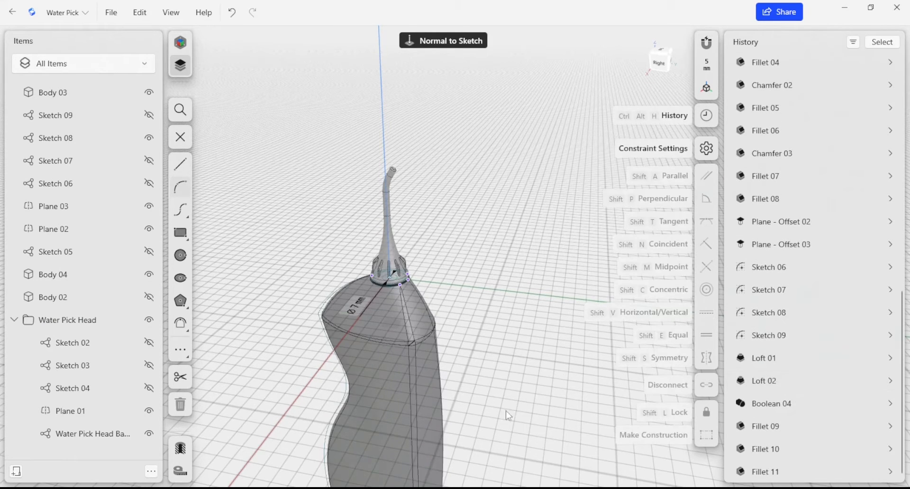
right_drag(505, 410, 501, 304)
scroll(792, 332, up, 3)
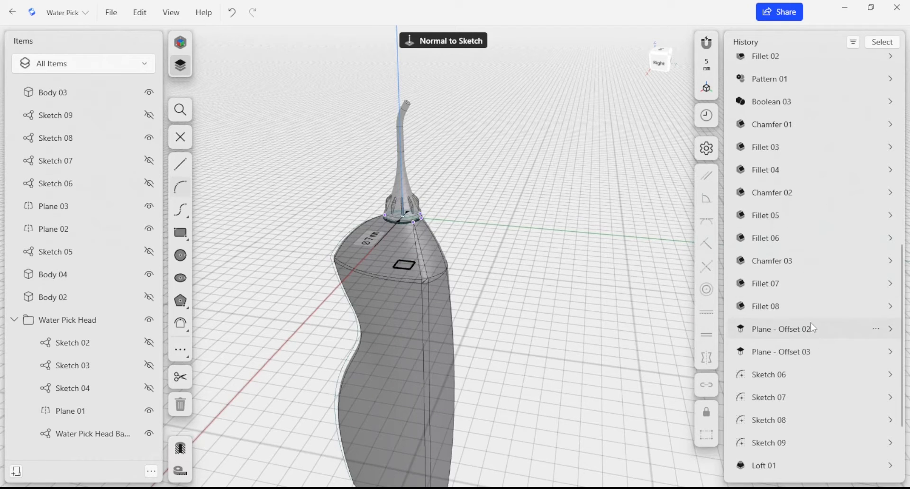
scroll(815, 337, down, 3)
Rename the Boolean 04 history feature as "Water Pick Body".
click(797, 403)
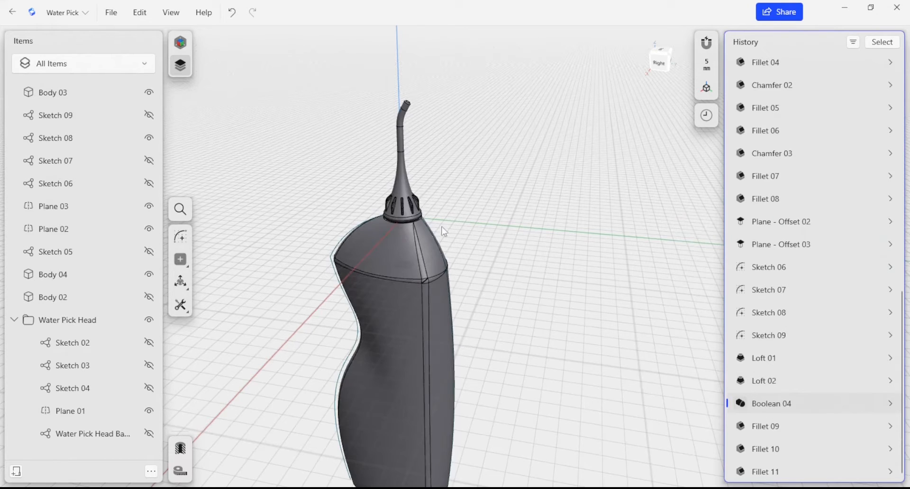
right_click(764, 406)
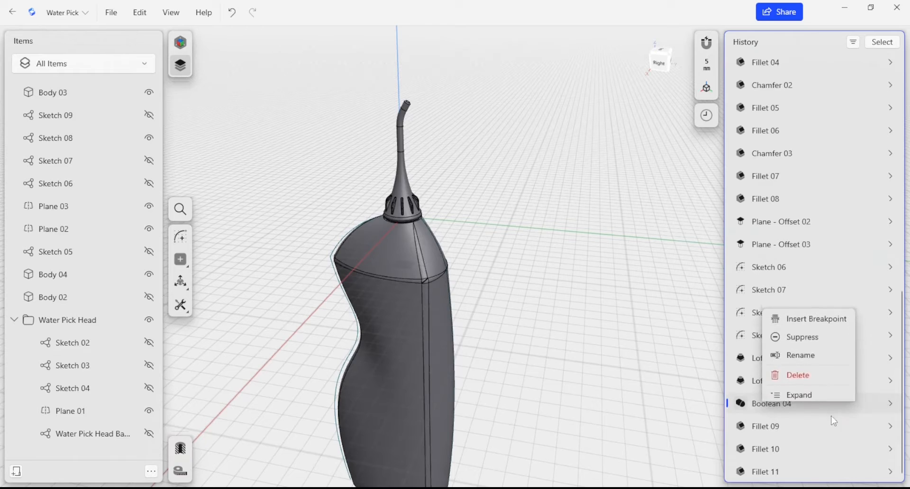
click(800, 351)
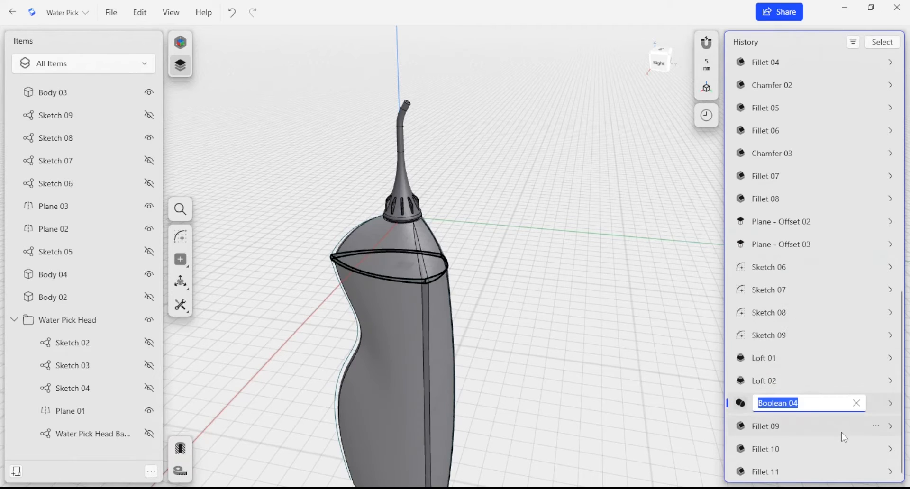
text(Water Pick B)
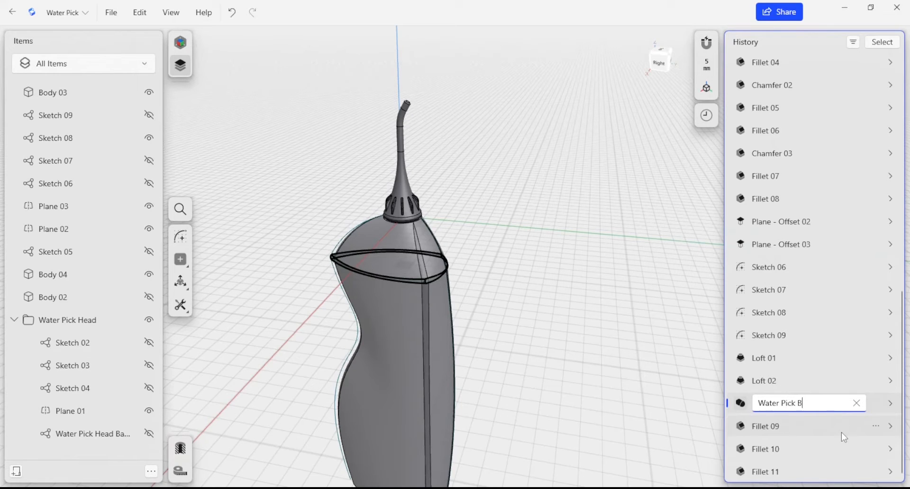
text(ody)
key(Return)
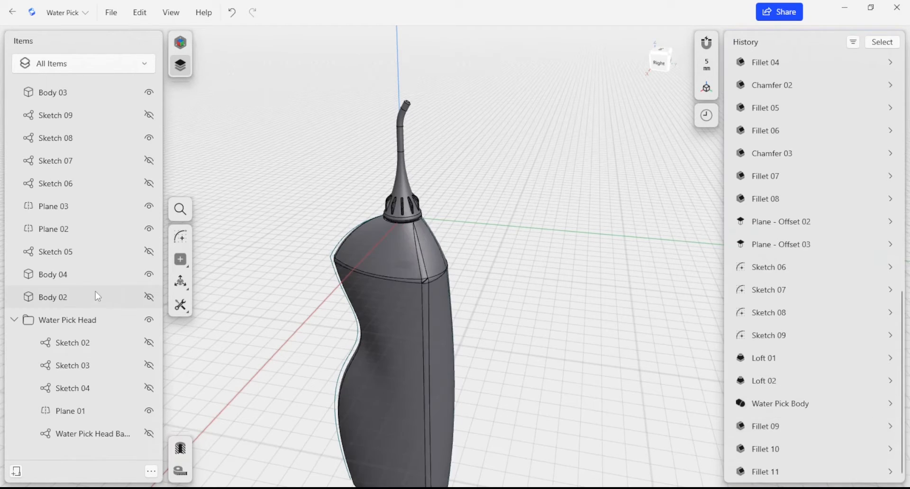
Compare Body 02 and Body 04 in the items list and move Body 04 into the Water Pick Head folder.
click(70, 301)
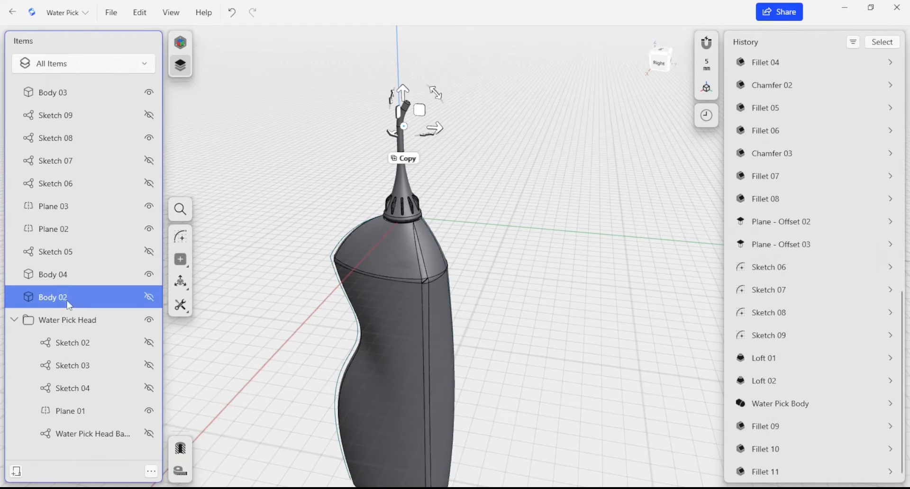
click(68, 275)
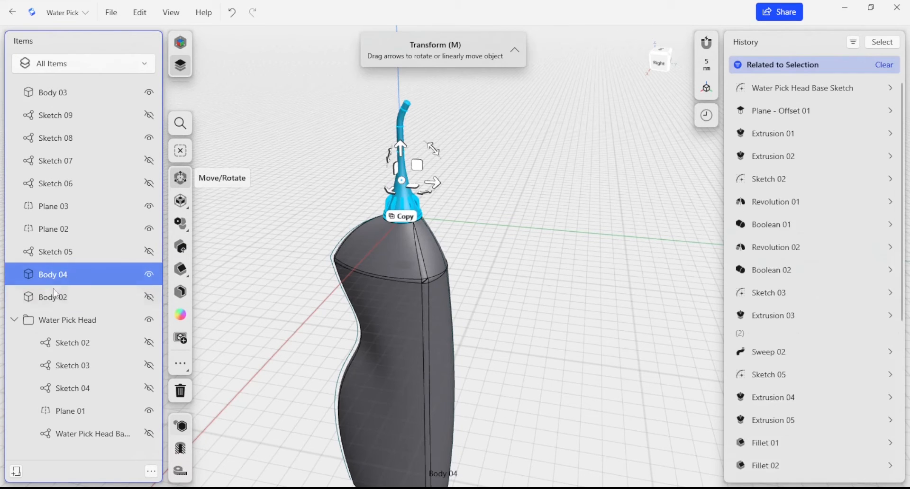
click(85, 298)
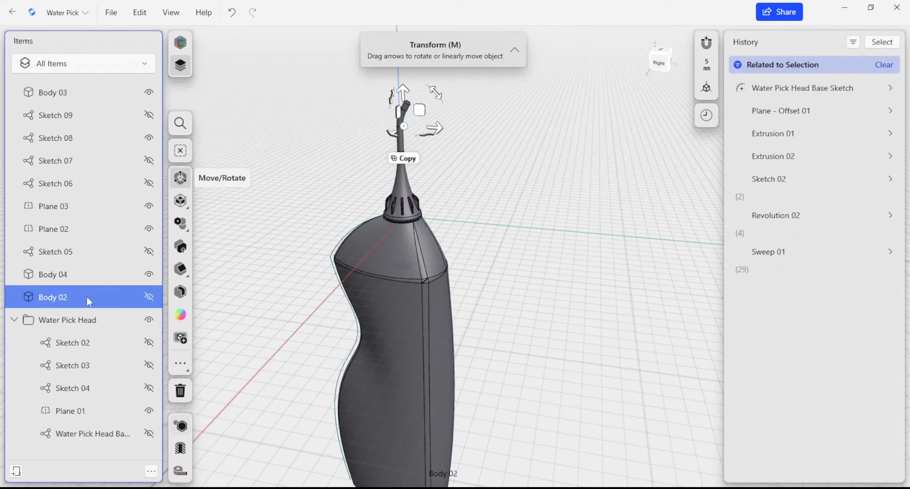
click(150, 297)
click(56, 303)
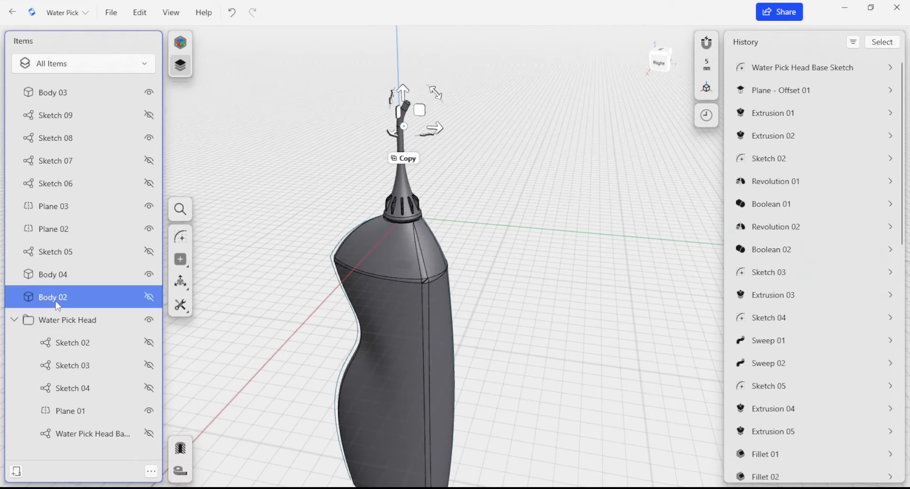
click(61, 280)
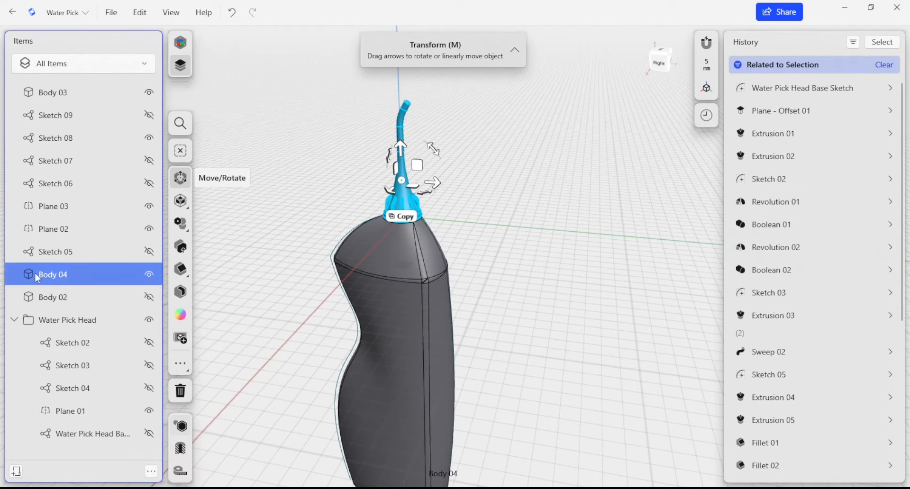
drag(35, 274, 86, 347)
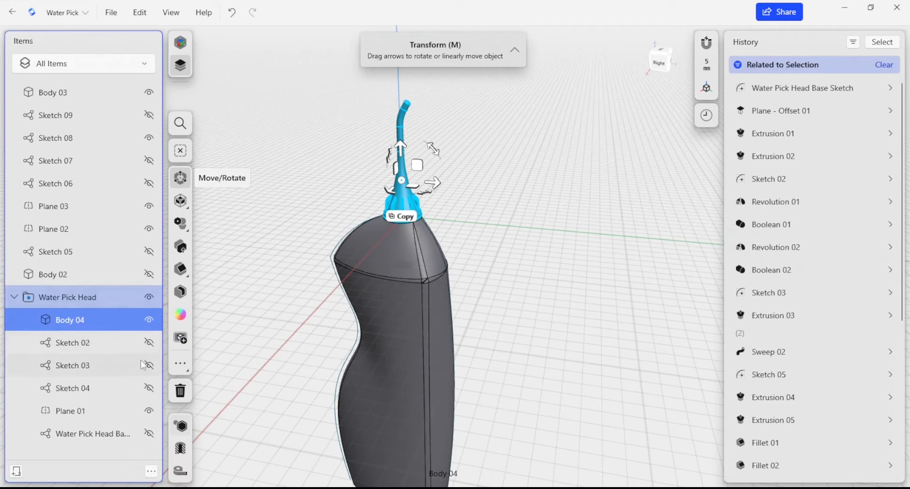
Examine Body 03 and Sketches 09, 08, 07 and 06 to identify the geometry belonging to the water pick body.
click(52, 92)
double_click(57, 116)
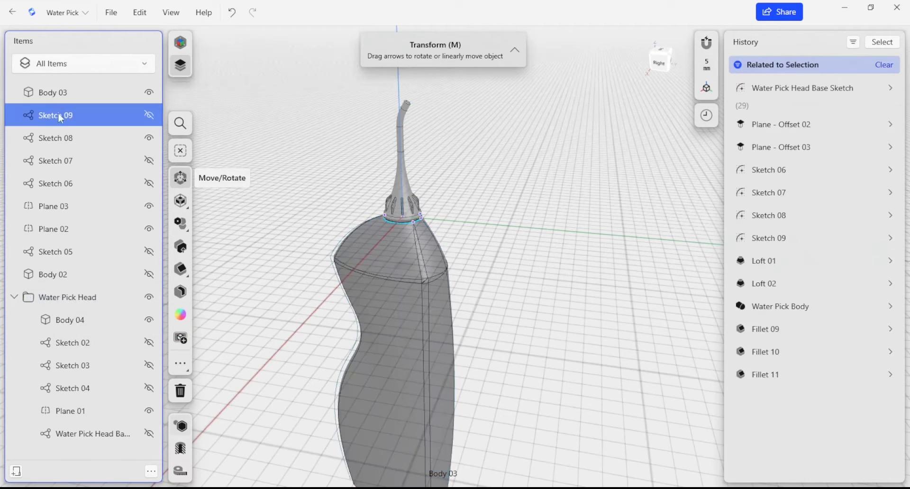
double_click(63, 138)
double_click(66, 159)
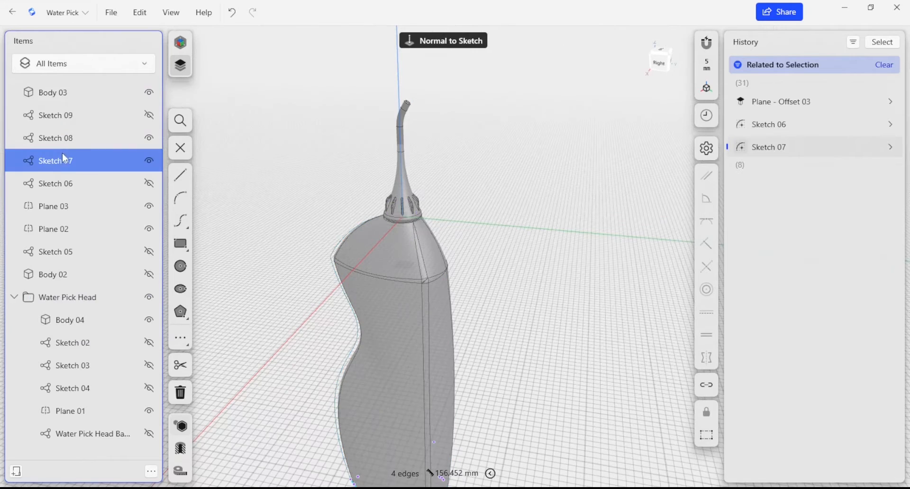
double_click(62, 183)
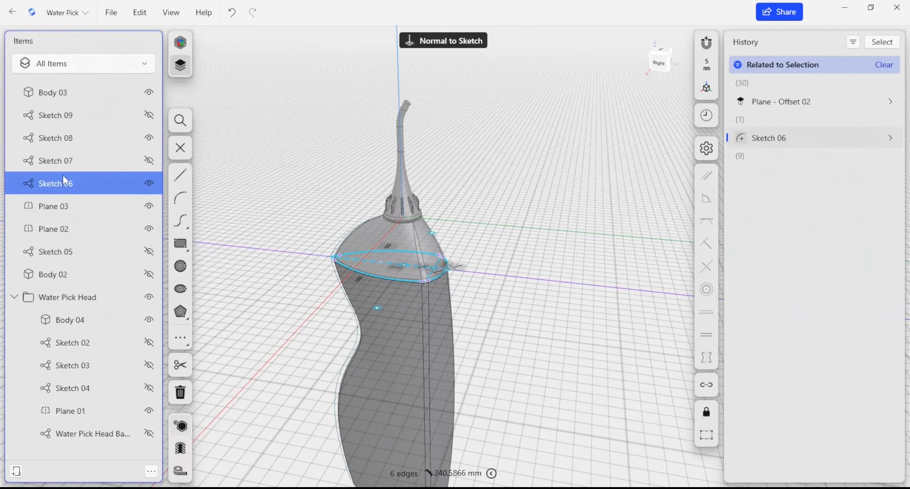
Group Body 03, Sketches 05 to 09, Plane 02 and Plane 03 into a new folder.
click(46, 225)
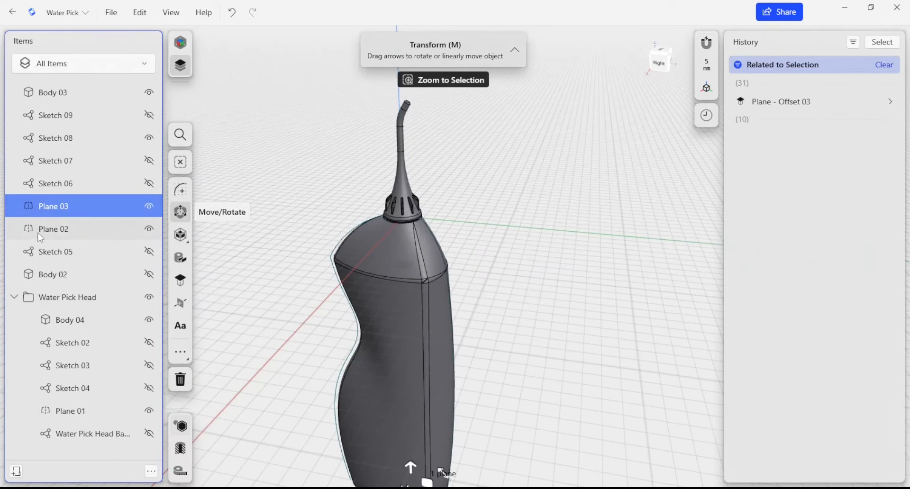
shift+click(46, 93)
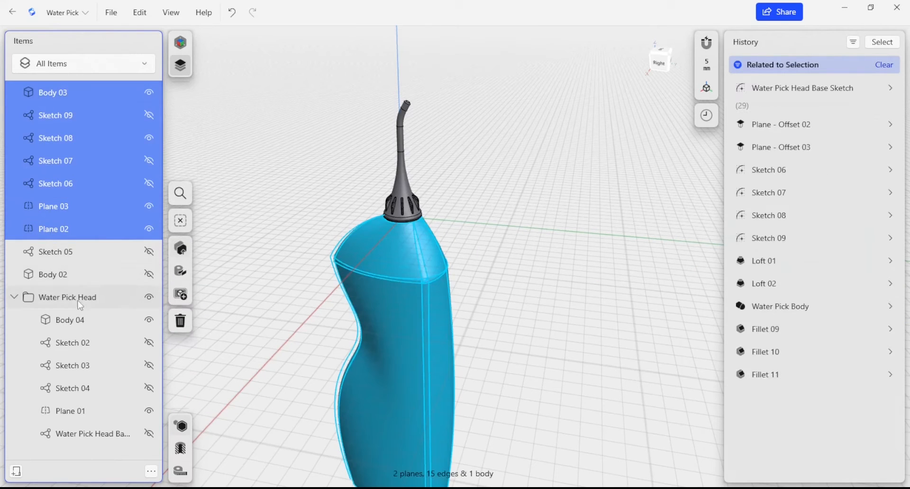
shift+click(63, 254)
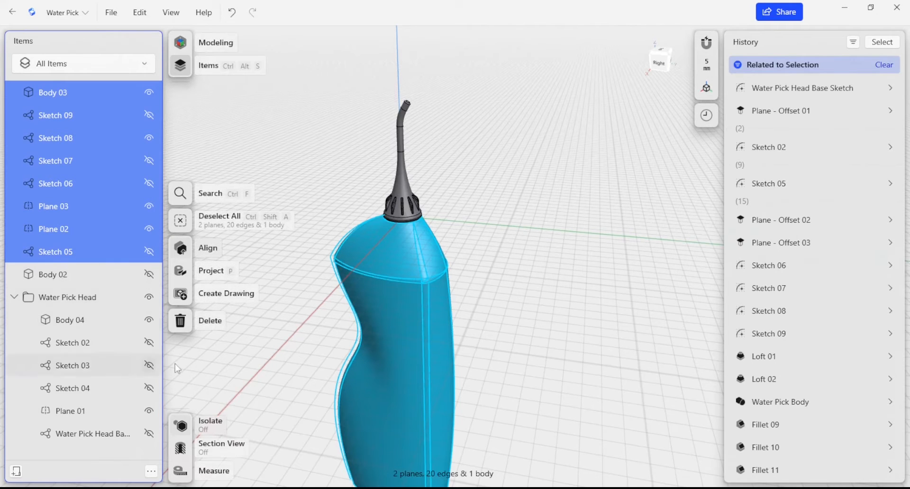
click(17, 472)
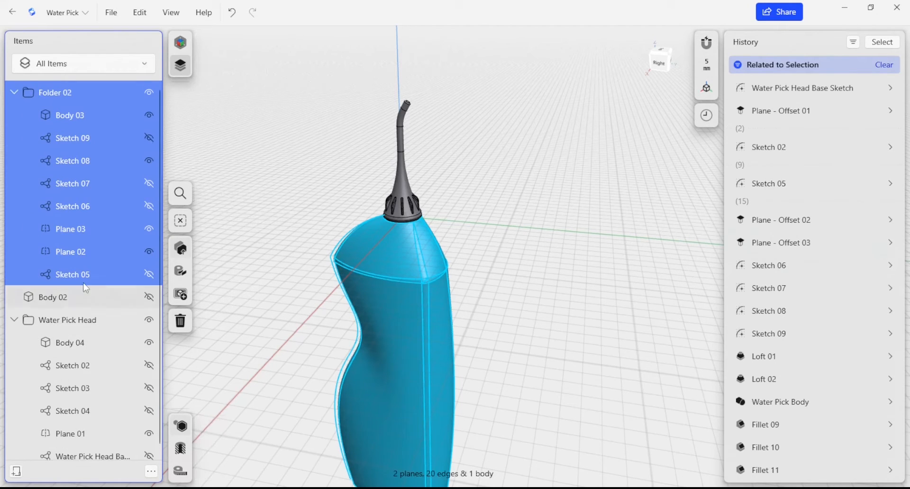
click(388, 124)
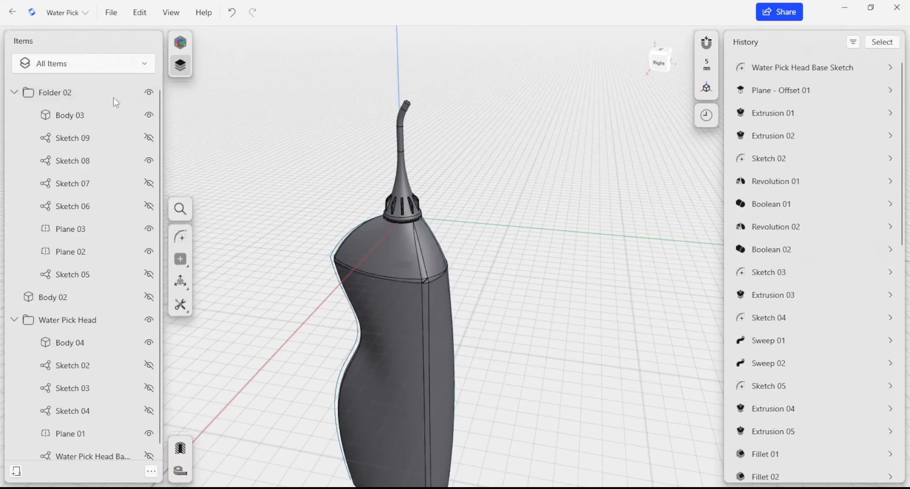
Rename the new folder holding Body 03 and its sketches as "Water Pick Body".
click(112, 95)
right_click(68, 94)
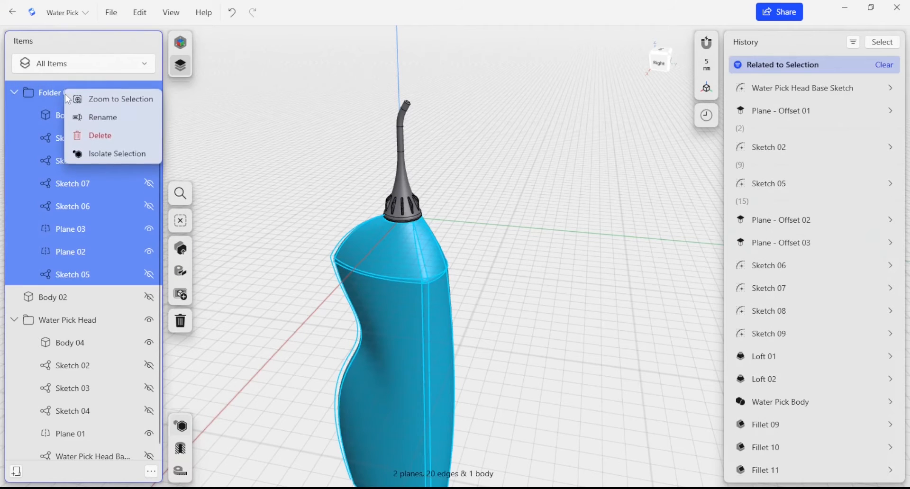
click(91, 120)
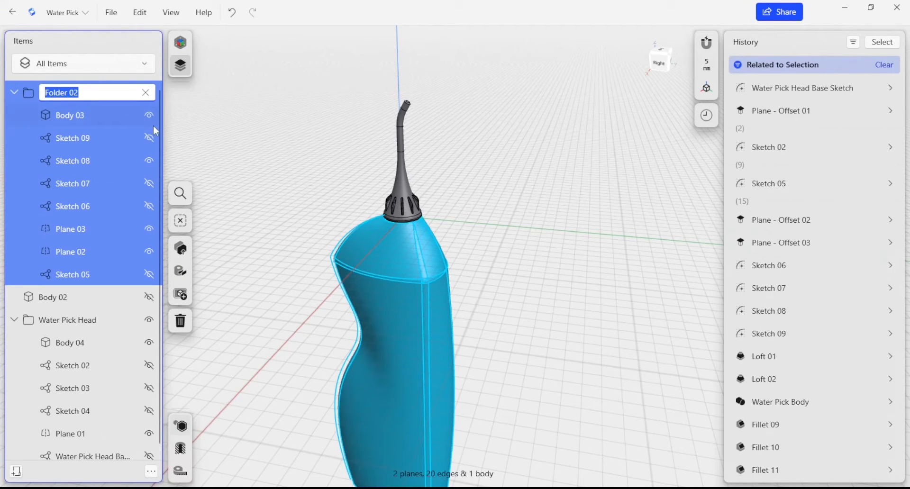
text(Water Pick Body)
click(251, 123)
Check the hidden Body 02, delete it, and review the deletion entry at the end of the history.
click(74, 297)
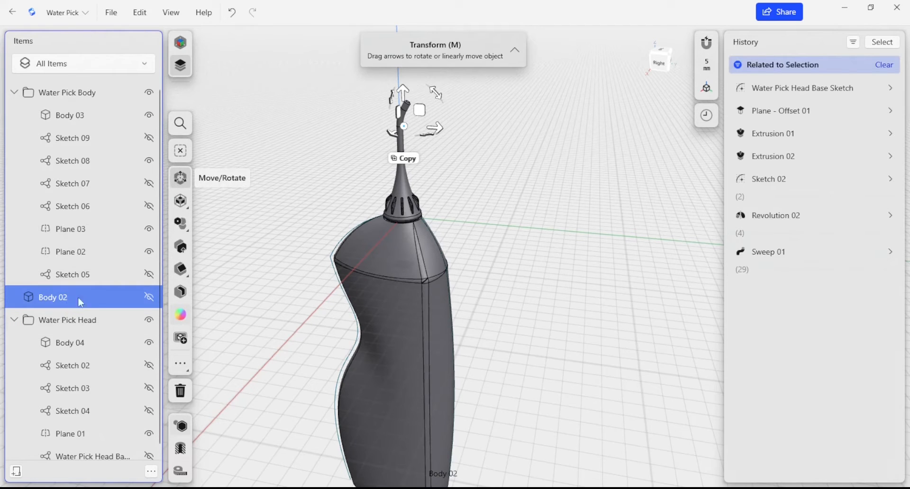
click(148, 297)
click(149, 297)
right_click(100, 301)
click(133, 346)
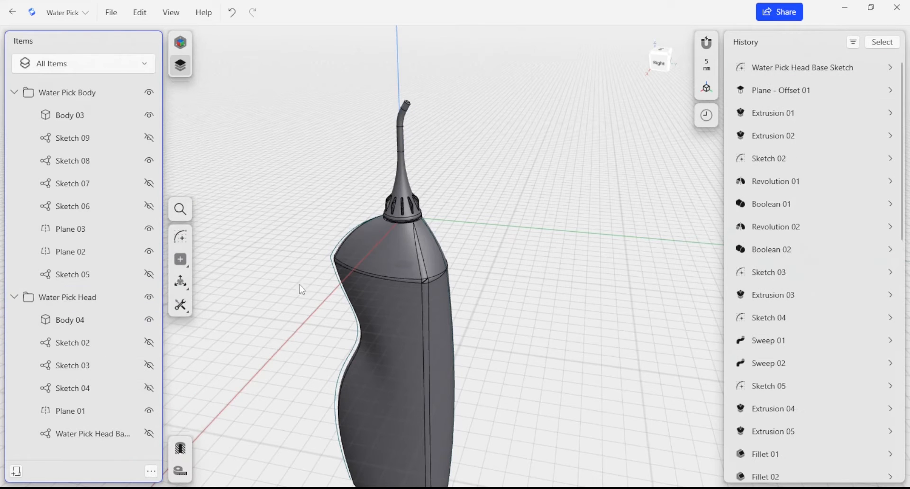
scroll(787, 297, down, 10)
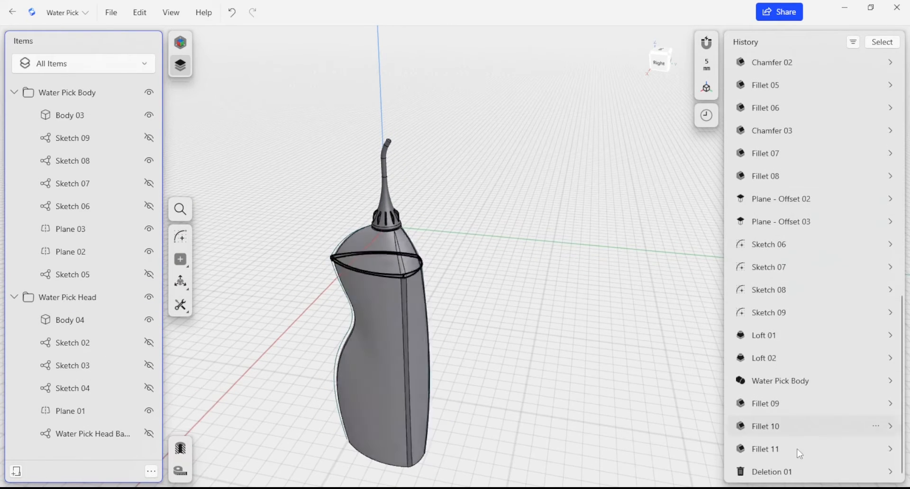
click(777, 472)
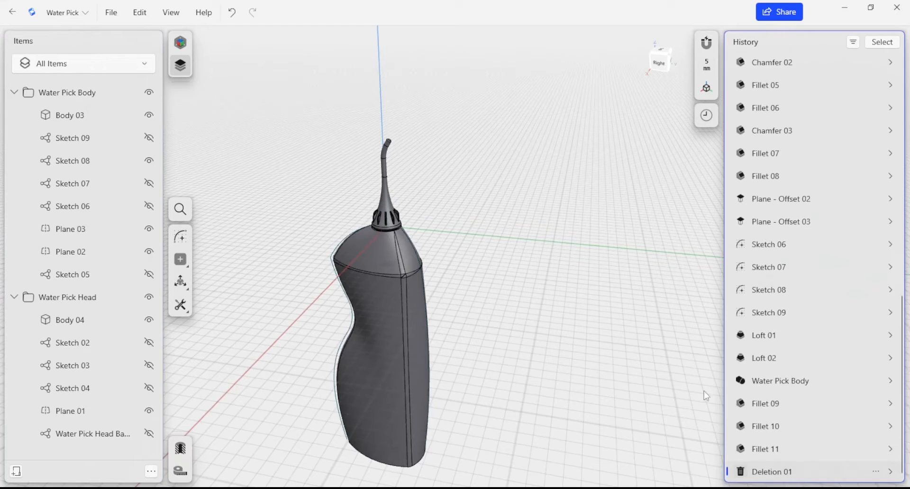
Open Sketch 08, which holds the side profile curves of the water pick body, for editing.
right_drag(673, 382, 334, 249)
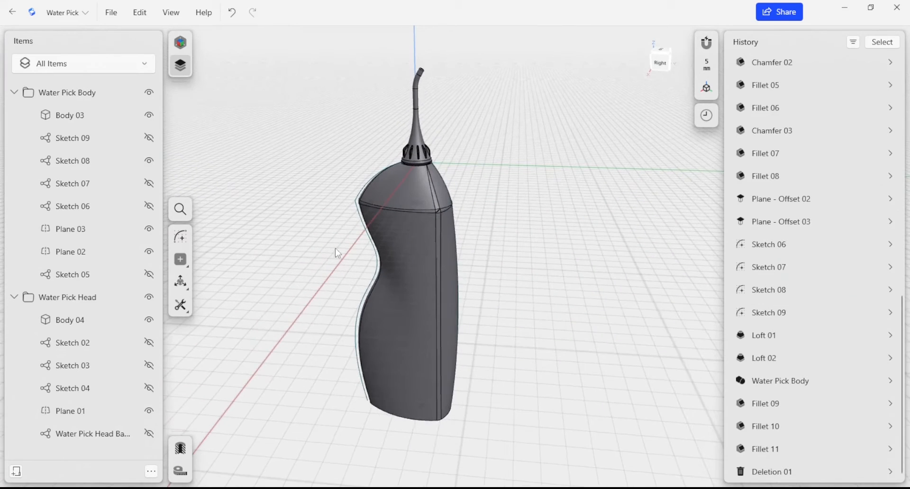
click(369, 241)
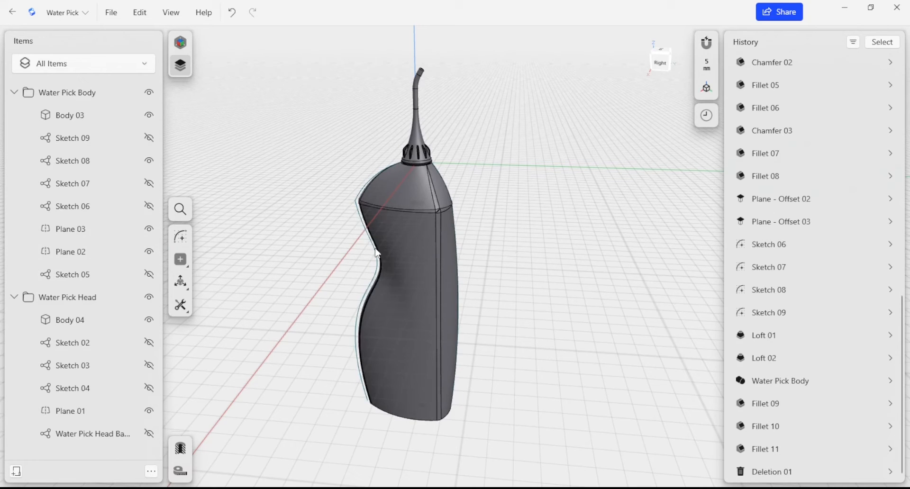
double_click(376, 254)
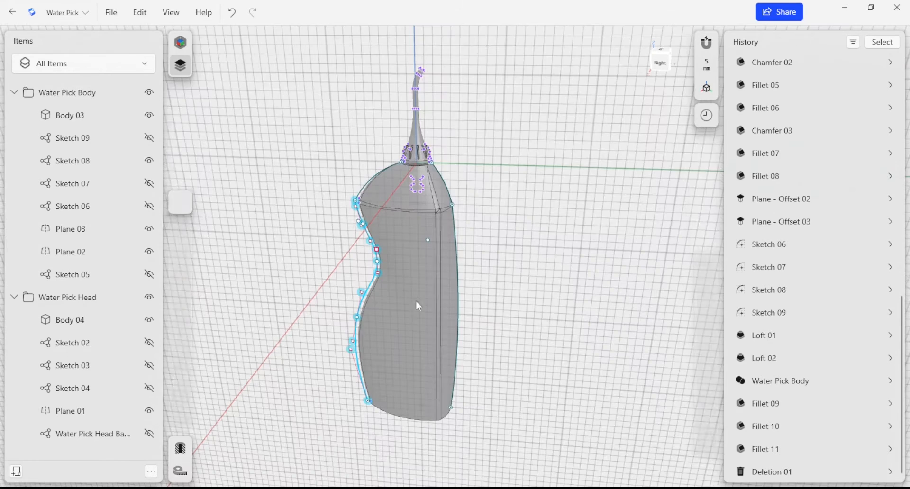
right_click(69, 164)
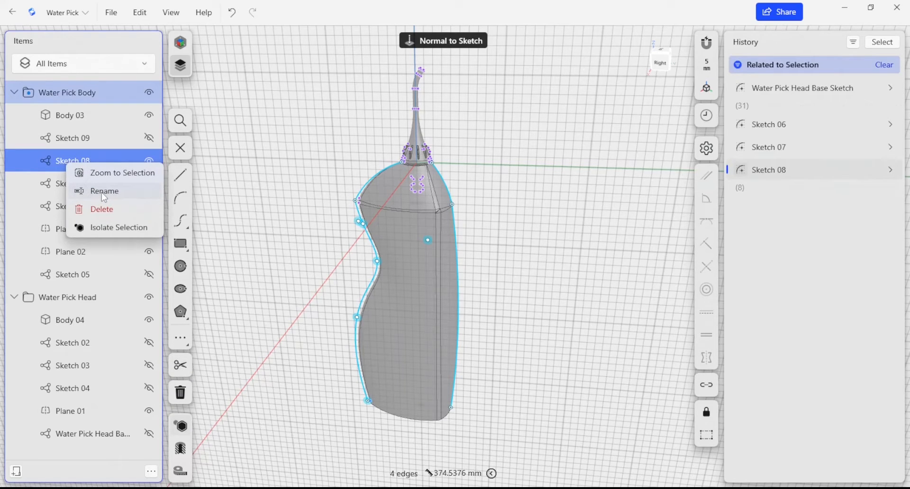
click(223, 219)
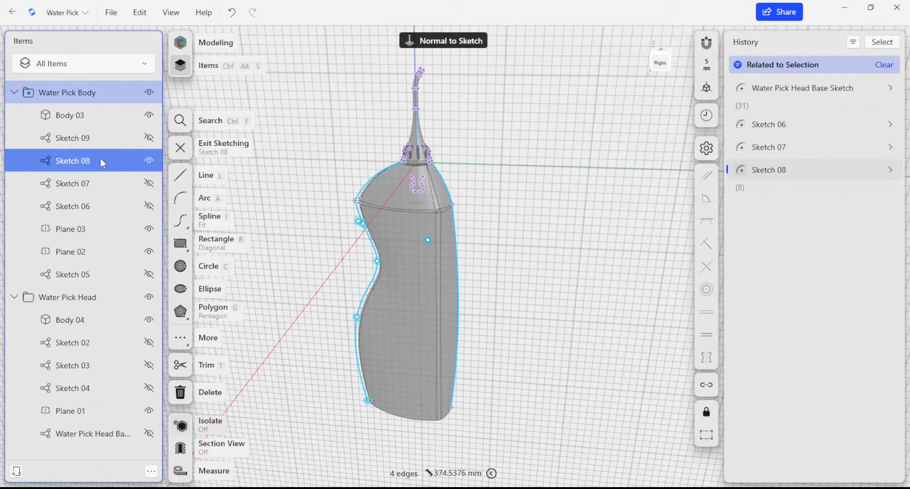
Roll the history back to Sketch 08 and reopen that sketch for editing.
right_click(776, 174)
click(823, 184)
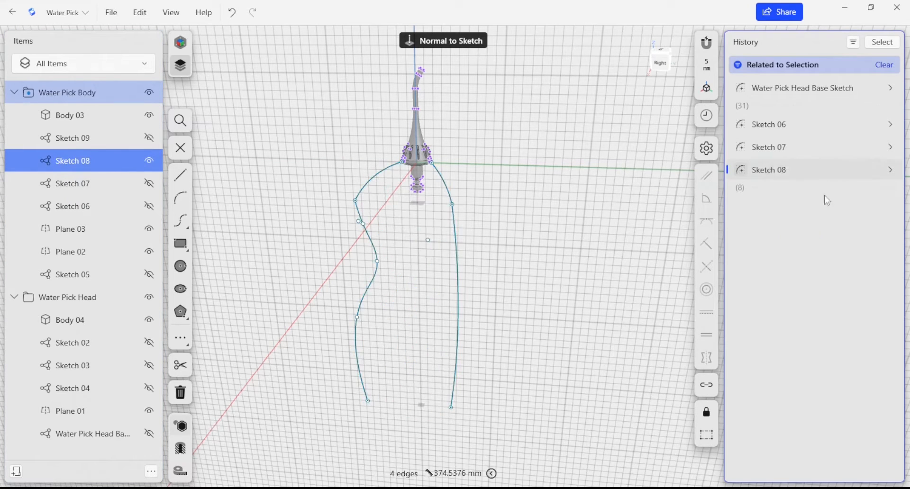
scroll(794, 326, down, 4)
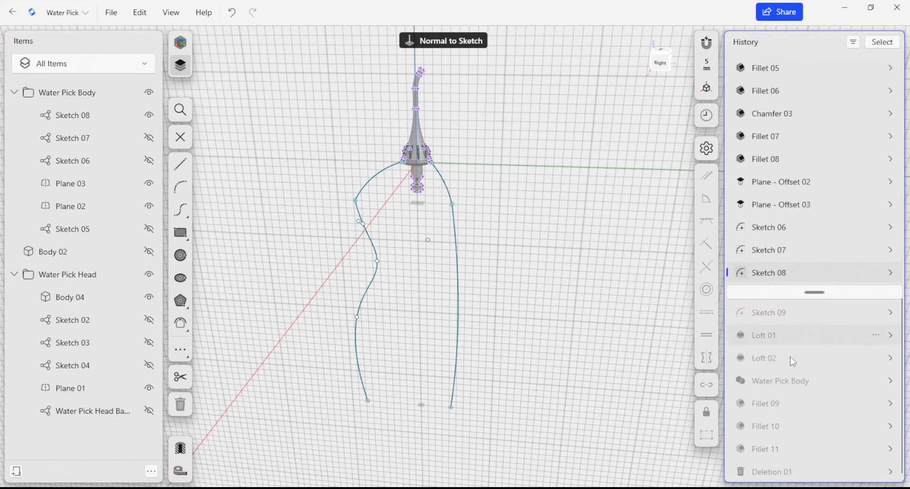
key(Escape)
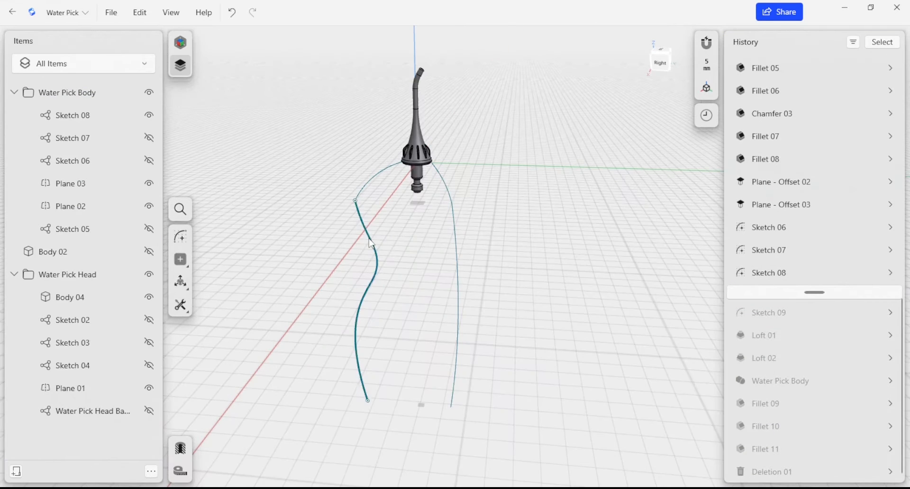
double_click(360, 240)
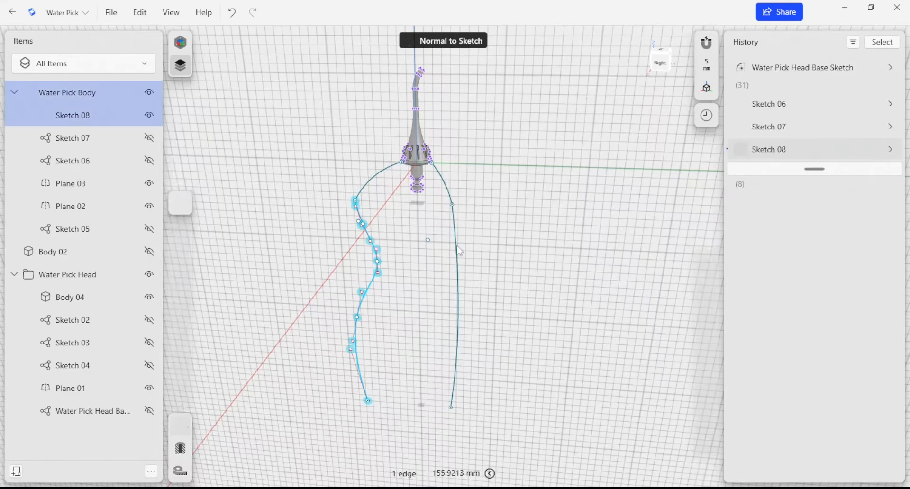
click(531, 320)
Draw a line about 60.35 mm long joining the lower endpoints of the two body profile curves in Sketch 08.
right_drag(403, 314, 419, 357)
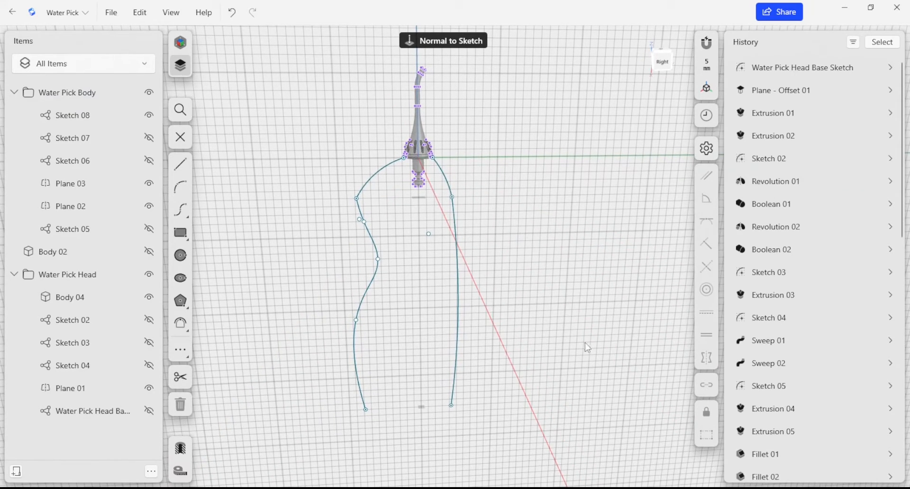
right_drag(564, 338, 538, 360)
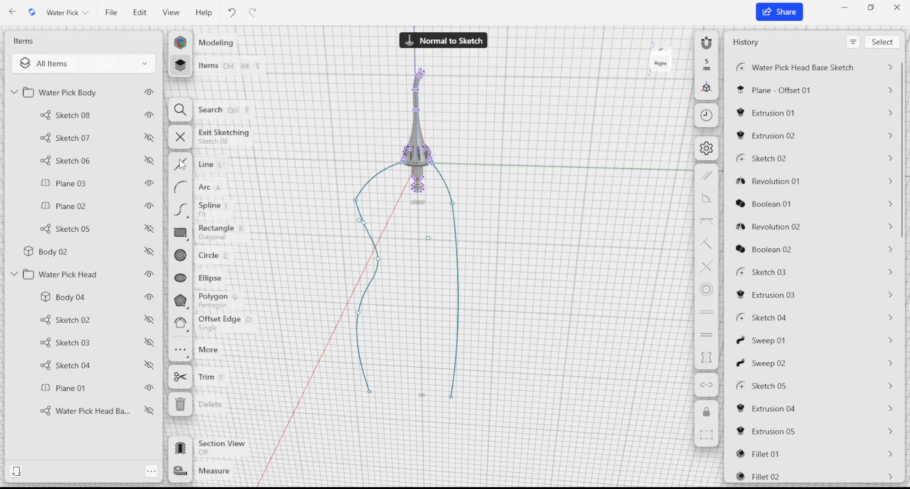
key(l)
click(369, 391)
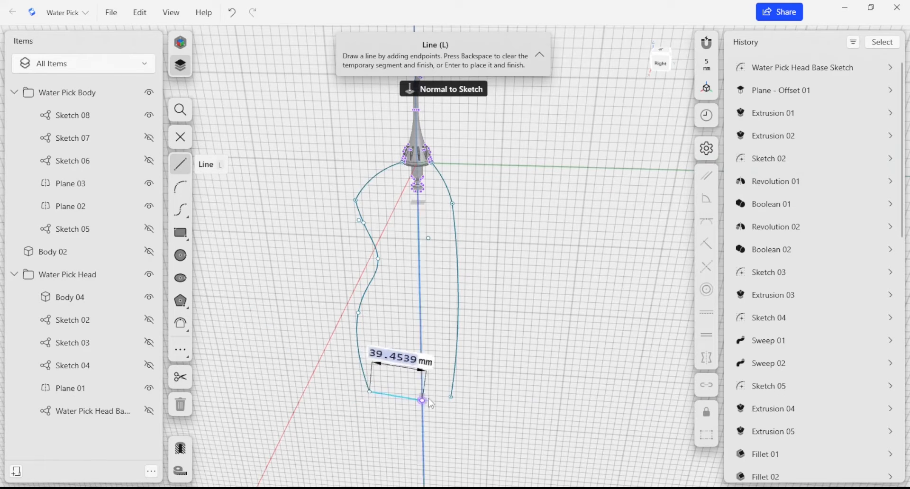
click(453, 399)
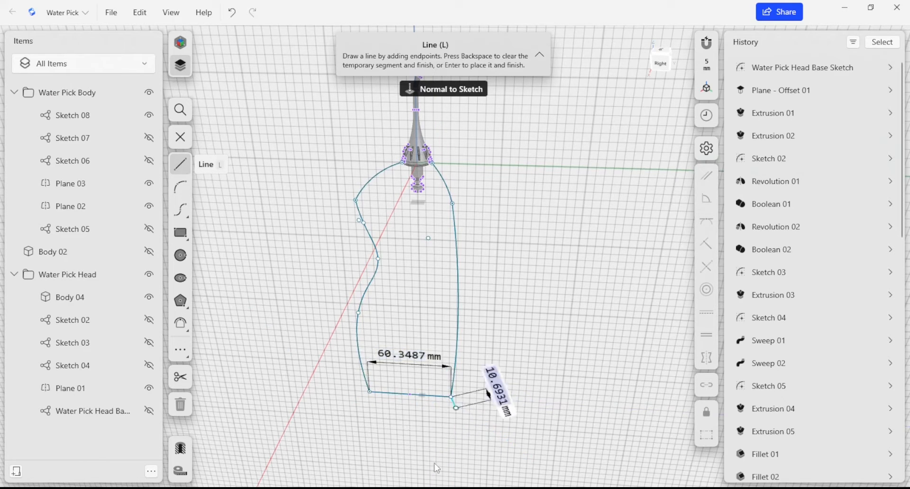
key(Escape)
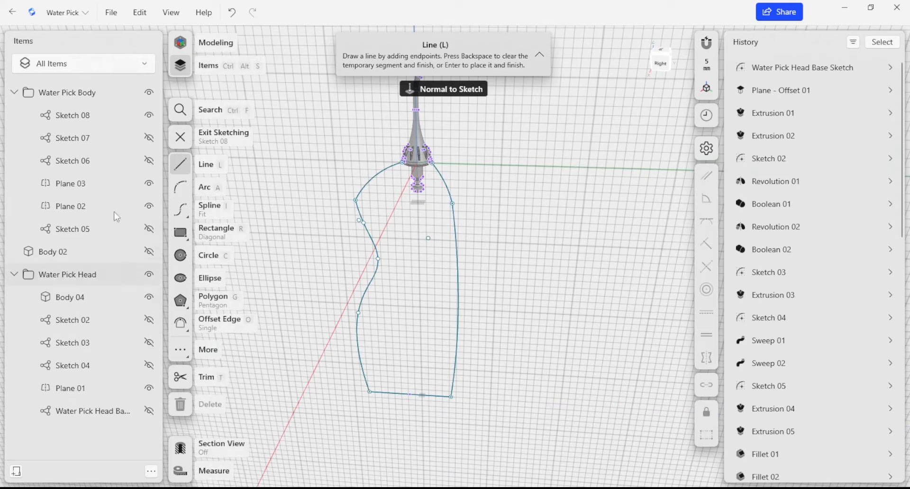
Show Sketch 07 and Sketch 06 to reveal the cross-sections at the base and shoulder of the body.
click(149, 137)
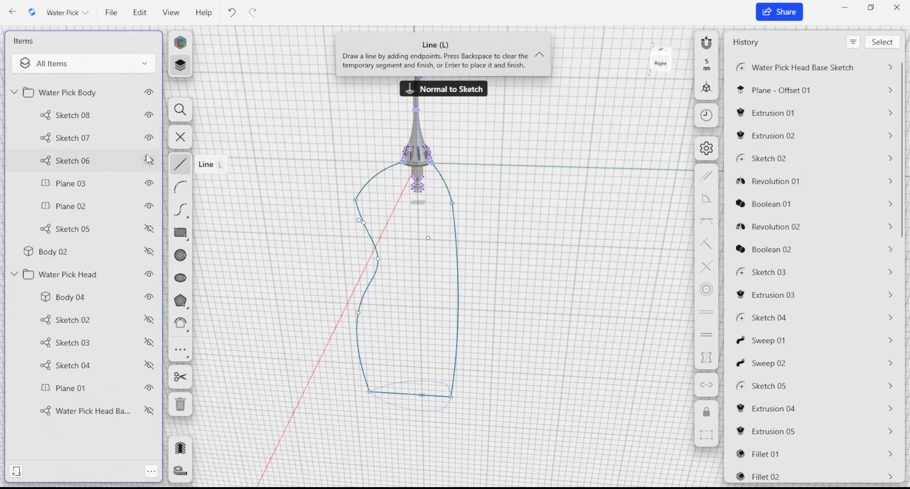
click(149, 161)
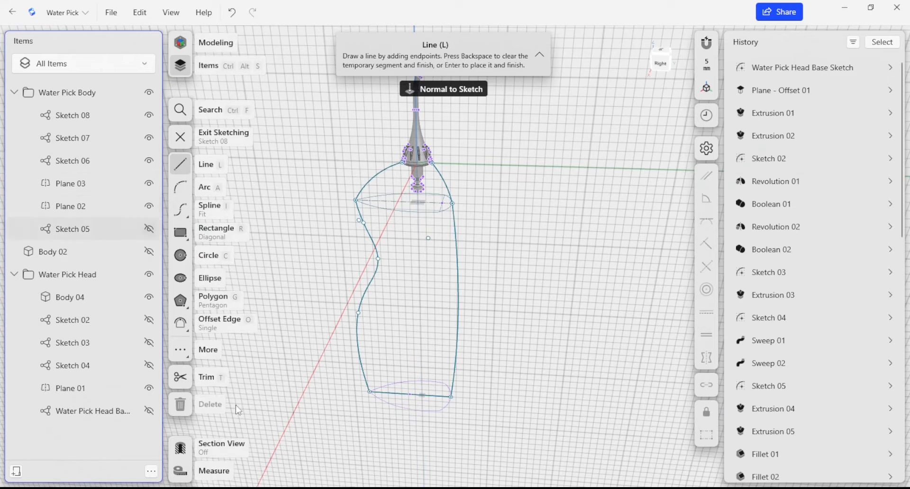
right_drag(397, 354, 418, 303)
scroll(408, 327, up, 3)
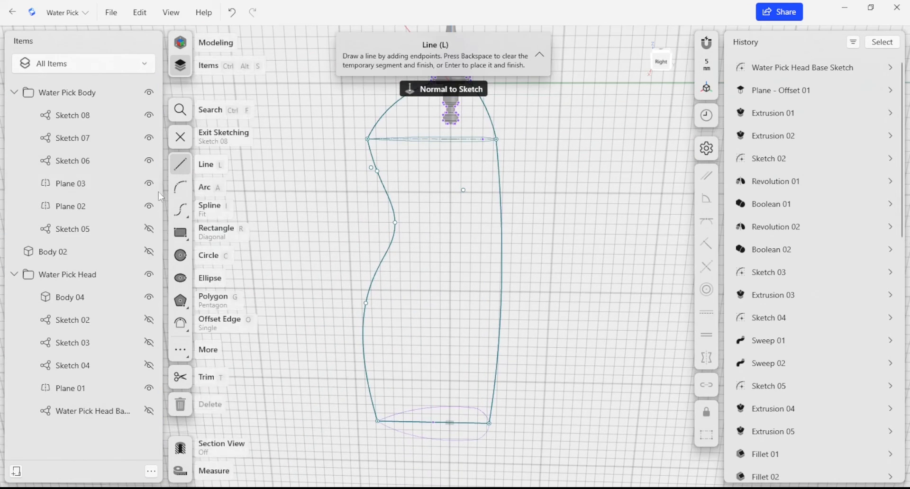
Draw a line about 110 mm long from the innermost point of the grip curve down to the bottom line.
click(395, 222)
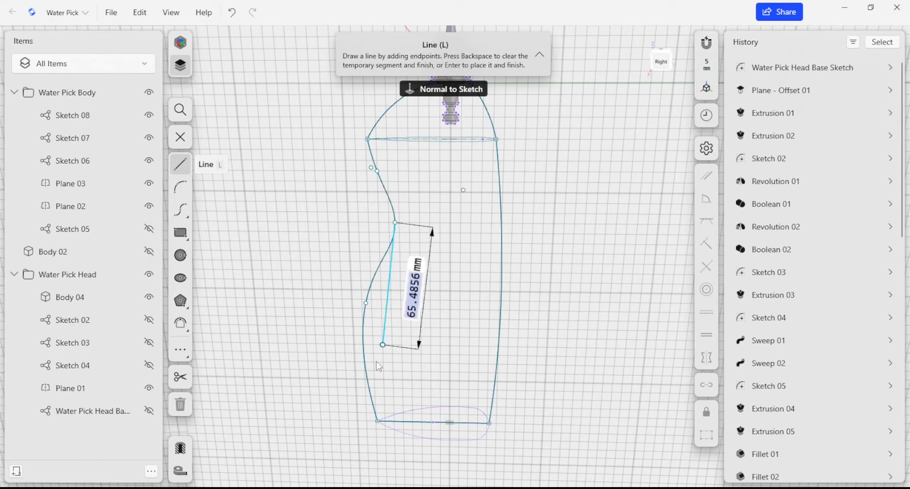
click(400, 421)
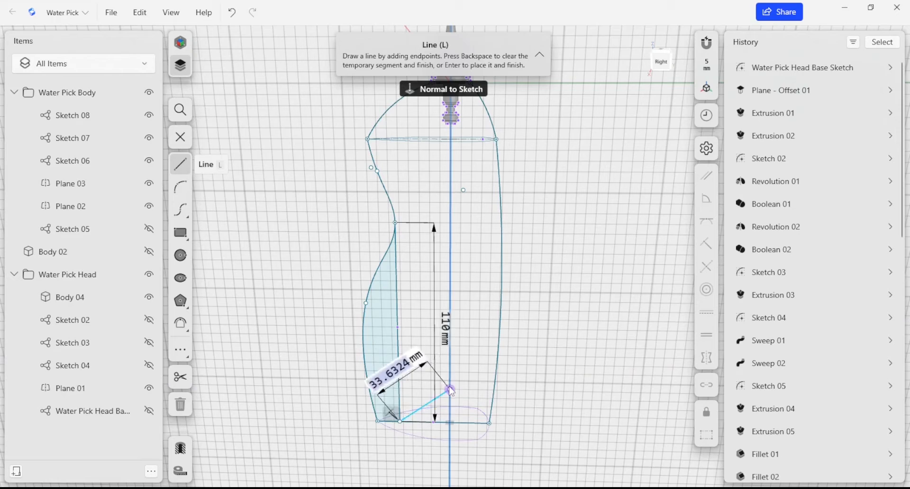
key(Escape)
Convert the bottom line and the 110 mm line below the grip curve to construction geometry.
click(421, 423)
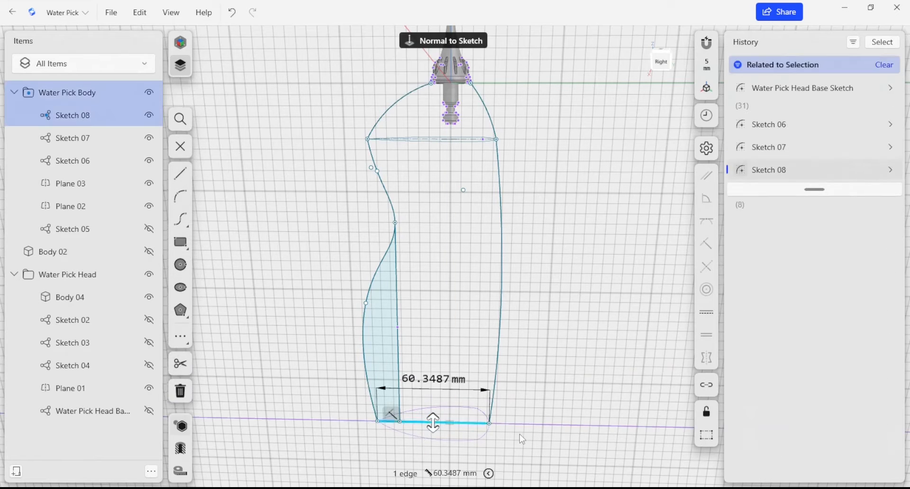
click(402, 356)
click(706, 434)
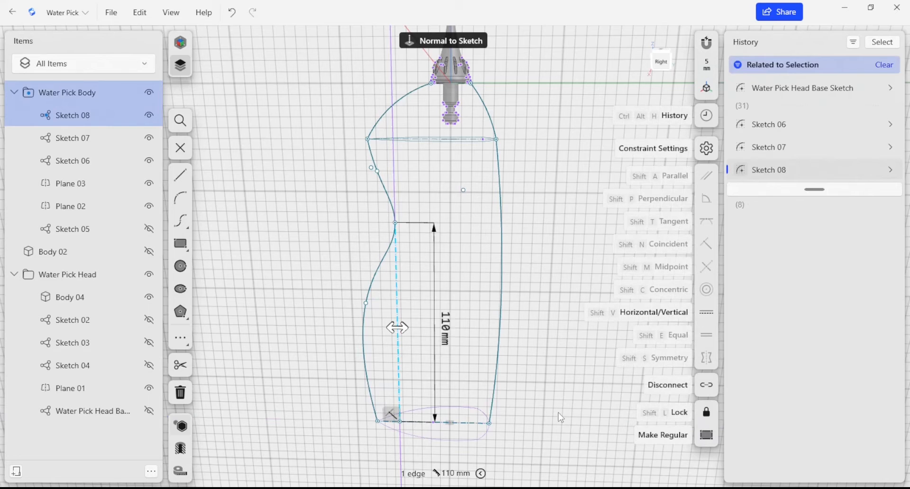
Move the 110 mm construction line inward to deepen the grip curve, and remove the history breakpoint to rebuild the body.
mouse_move(400, 347)
mouse_down()
mouse_move(429, 350)
mouse_move(400, 361)
mouse_move(426, 371)
mouse_up()
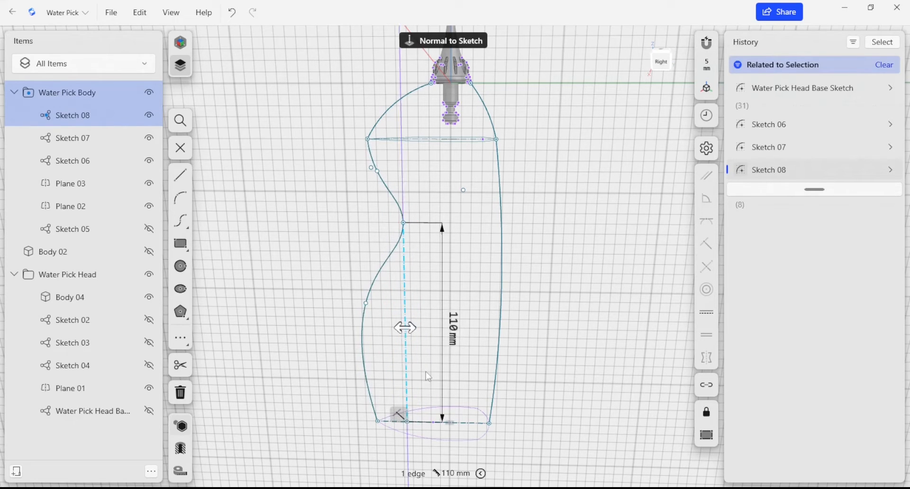
click(544, 358)
scroll(864, 361, down, 10)
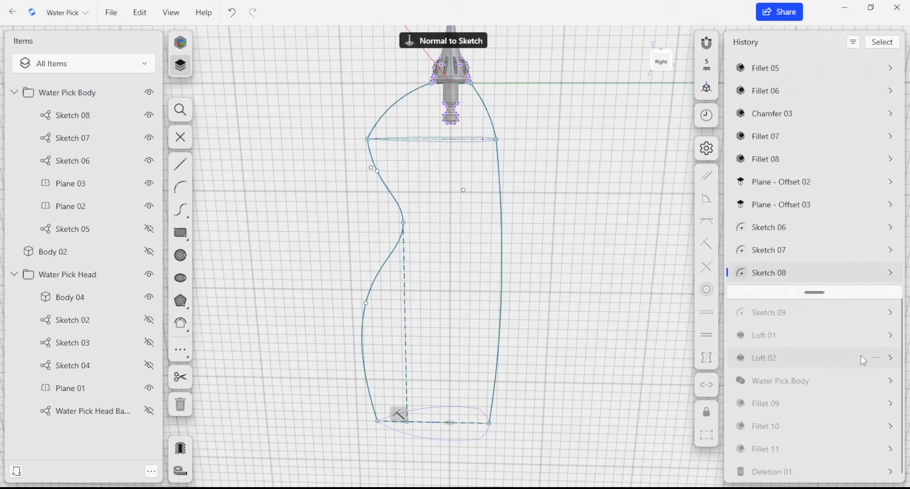
click(893, 294)
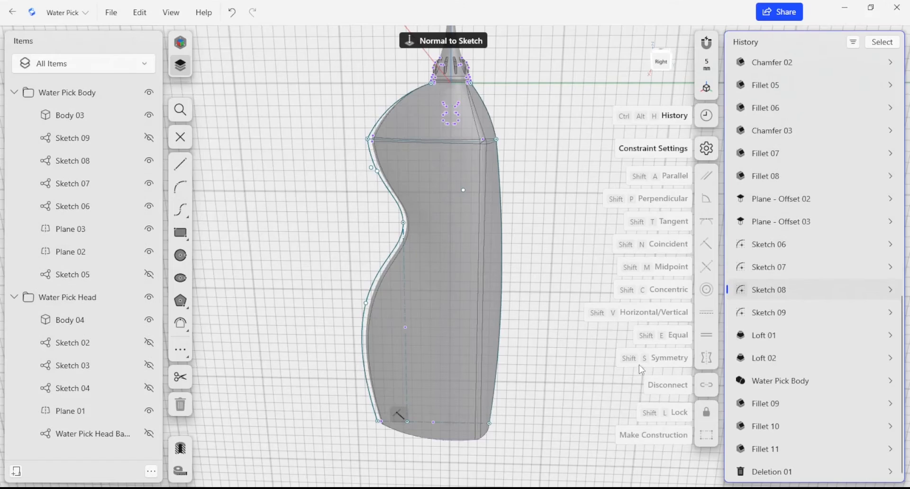
right_drag(639, 365, 504, 365)
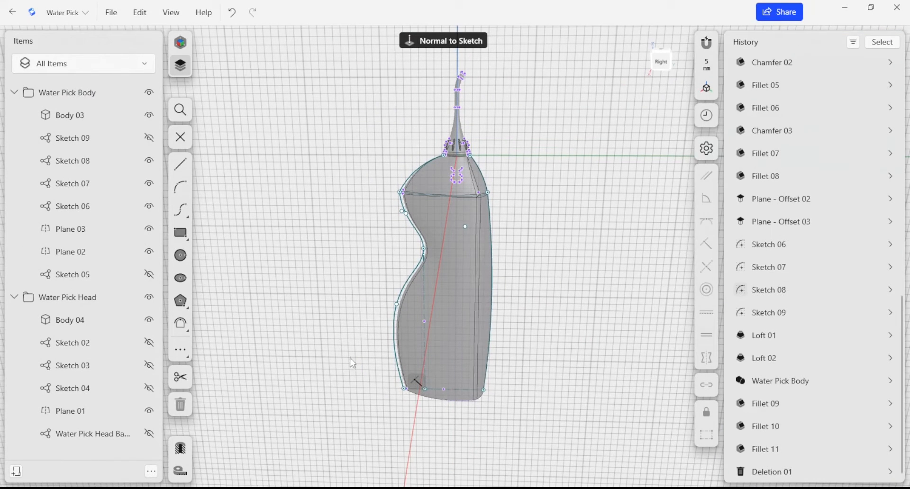
right_drag(562, 247, 563, 216)
right_drag(553, 326, 429, 229)
Select Sketch 08 and insert a breakpoint directly after it in the history.
click(404, 286)
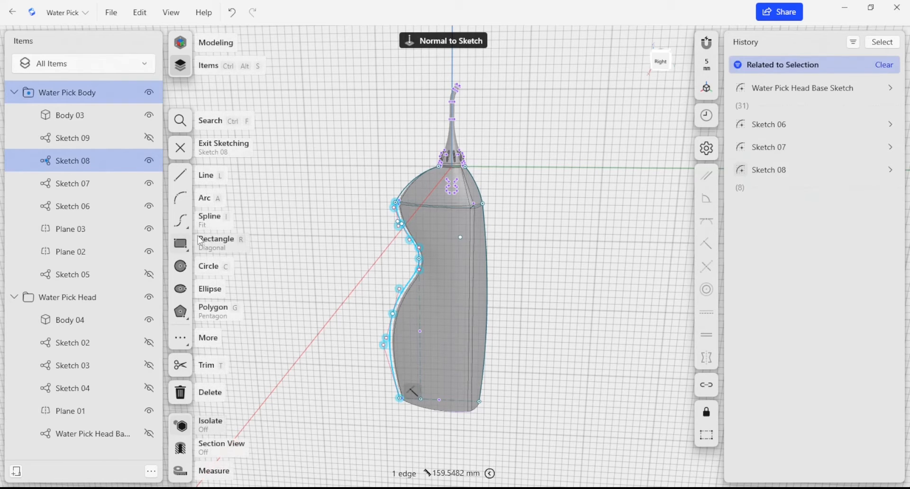
click(534, 229)
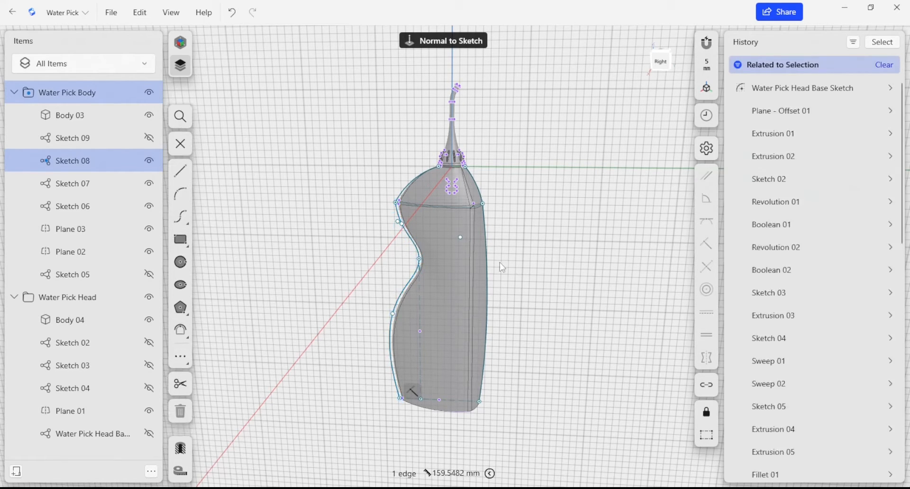
click(397, 214)
click(93, 164)
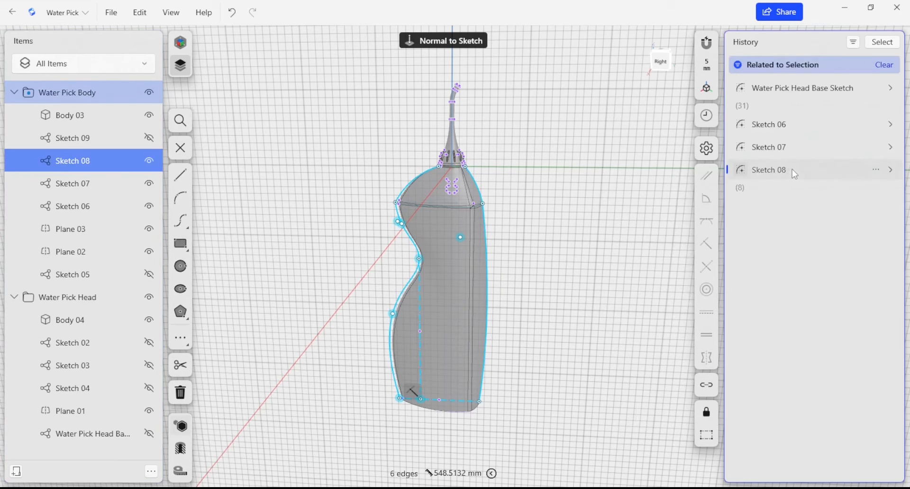
right_click(790, 169)
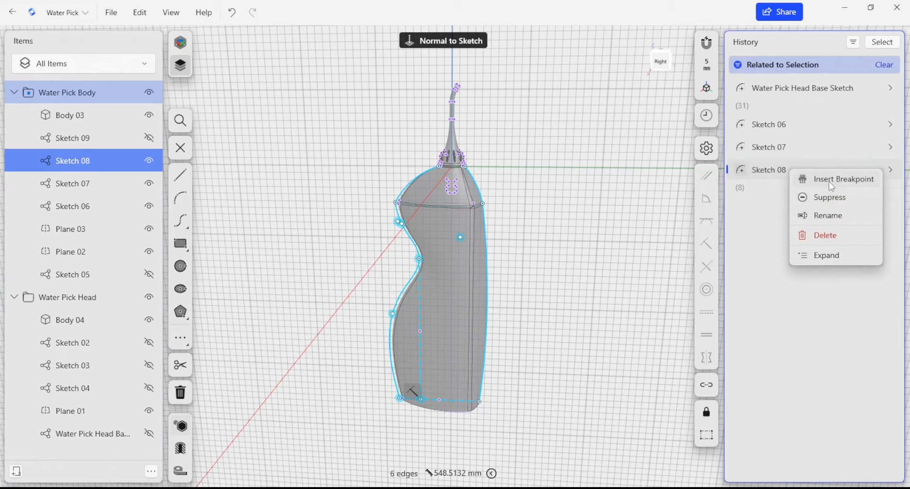
click(829, 181)
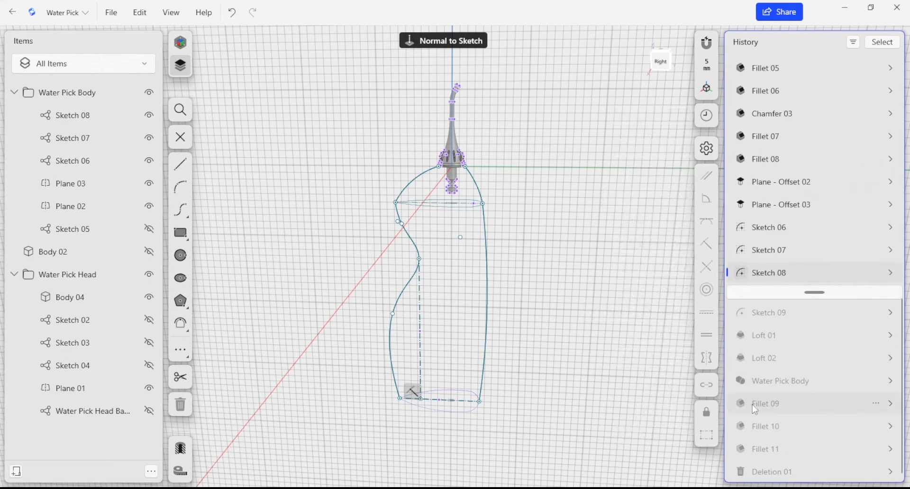
Exit Sketch 08 and remove its history breakpoint to restore the full body.
right_drag(562, 355, 540, 305)
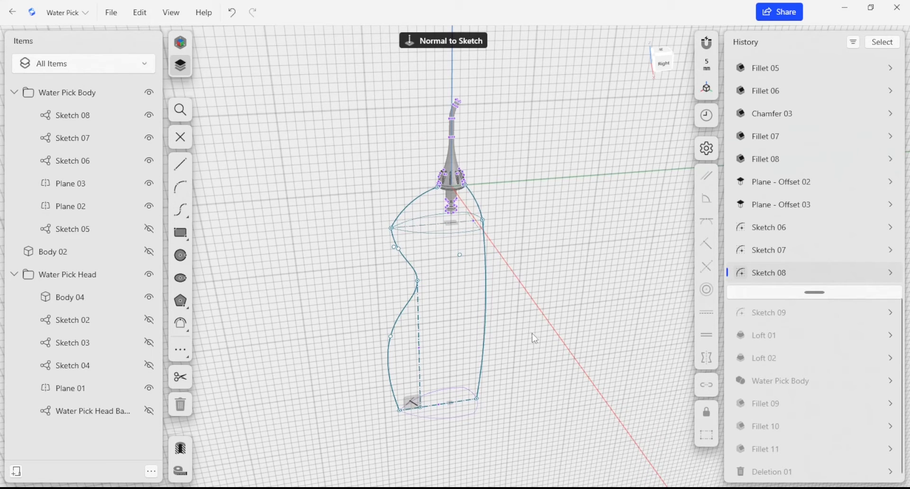
right_drag(561, 236, 535, 213)
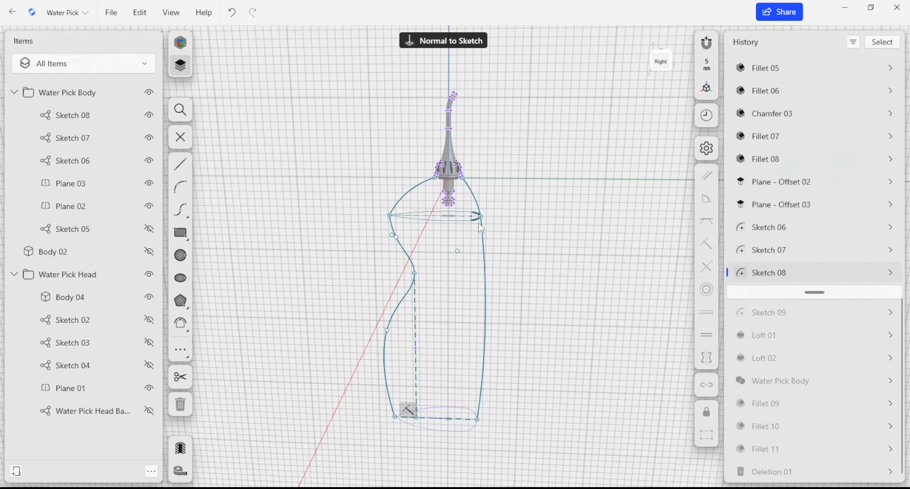
scroll(498, 229, up, 3)
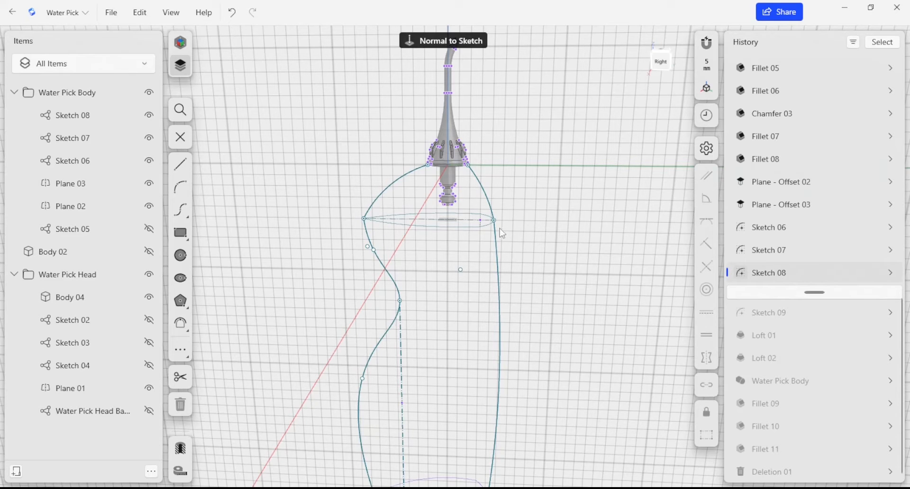
key(Escape)
scroll(546, 272, down, 3)
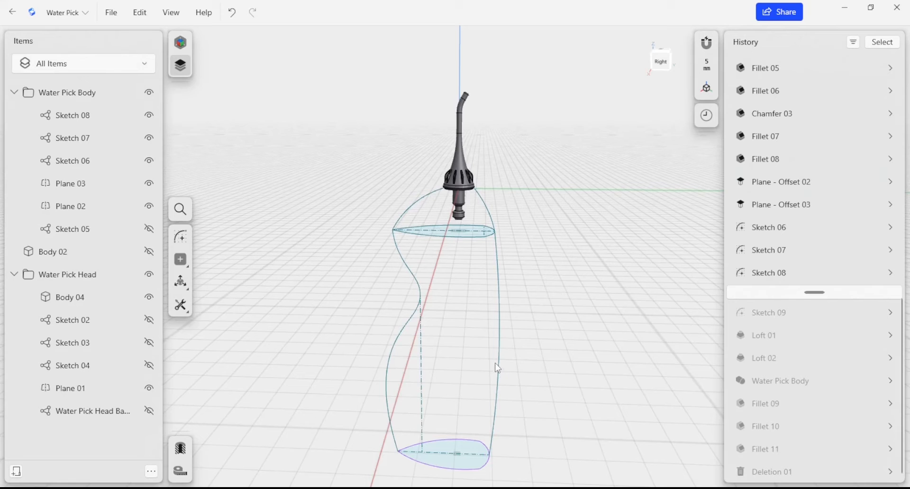
middle_drag(625, 334, 629, 325)
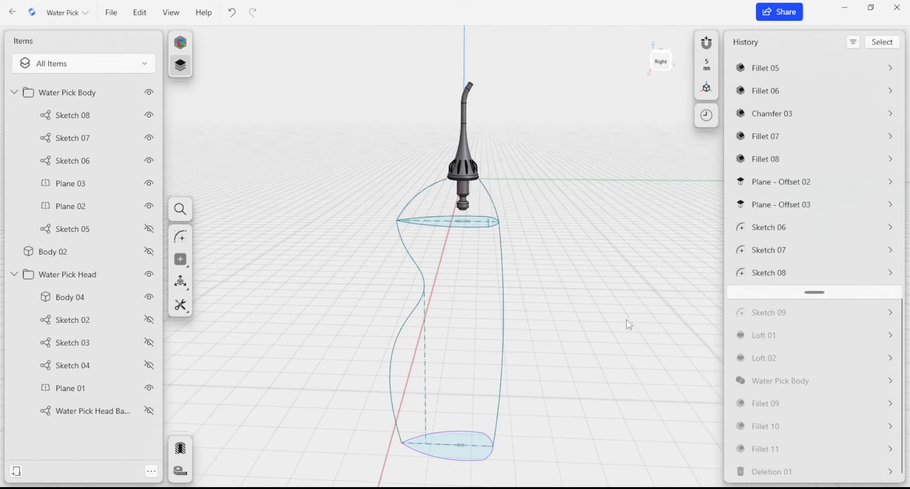
click(893, 293)
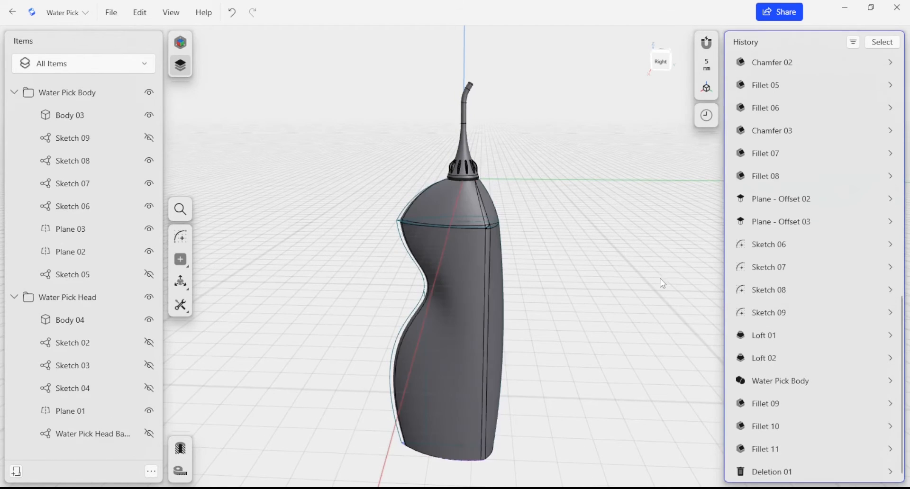
Hide Body 03 to expose the Water Pick Head and the body profile sketches.
middle_drag(546, 225, 552, 242)
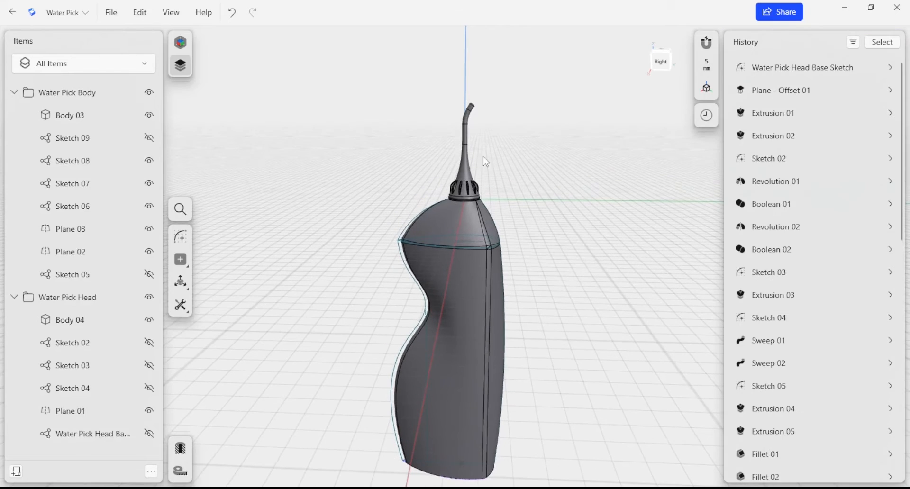
scroll(485, 161, up, 2)
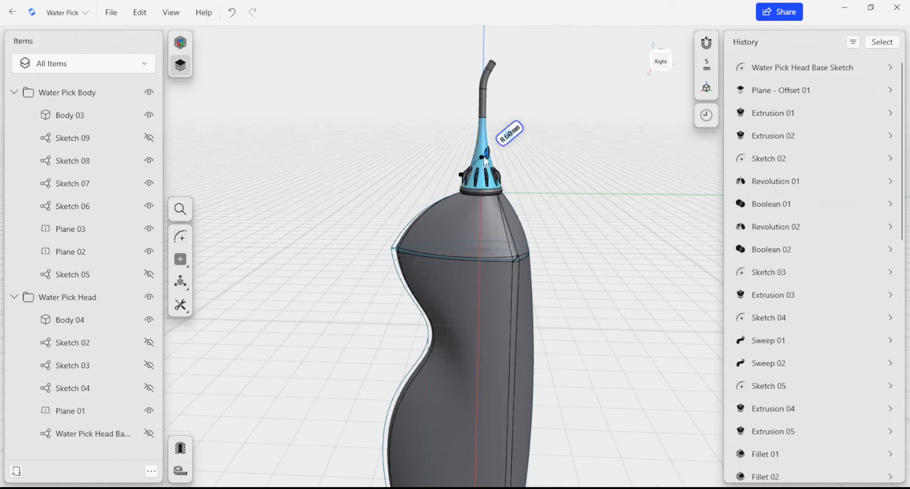
click(484, 154)
key(Escape)
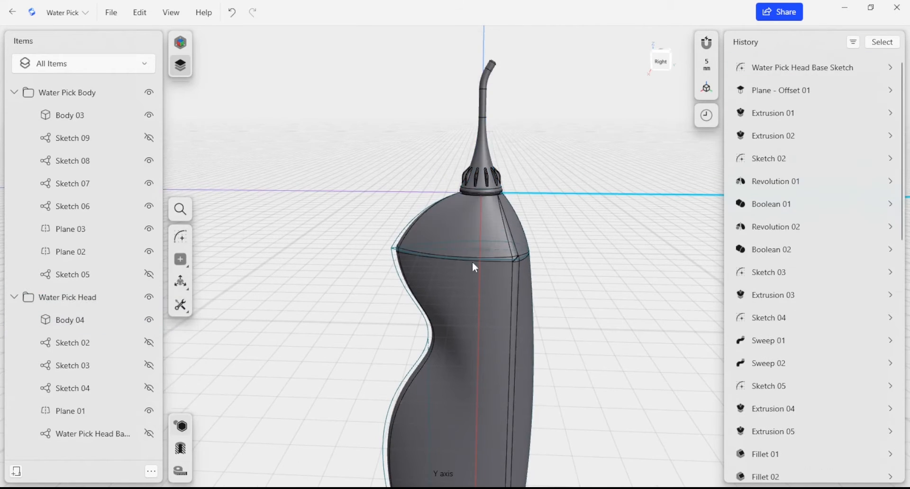
click(461, 236)
click(152, 113)
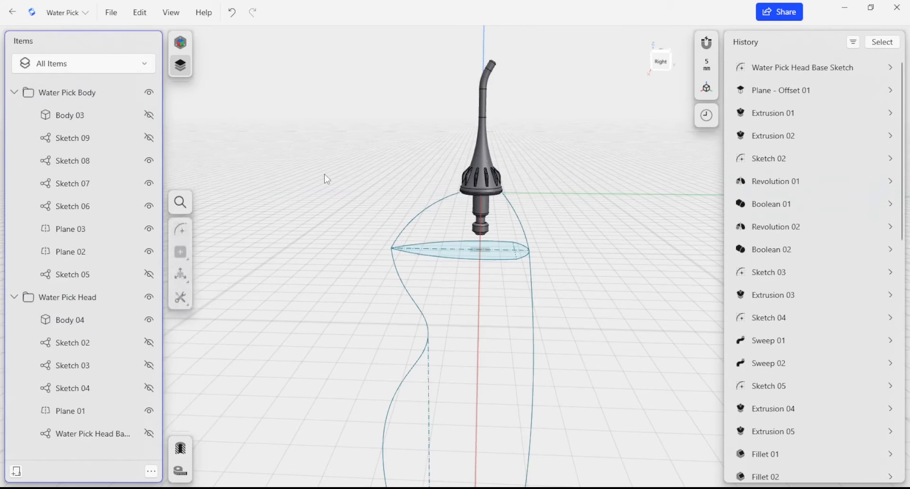
middle_drag(541, 224, 541, 274)
mouse_move(541, 274)
right_down()
mouse_move(511, 241)
mouse_move(462, 270)
right_up()
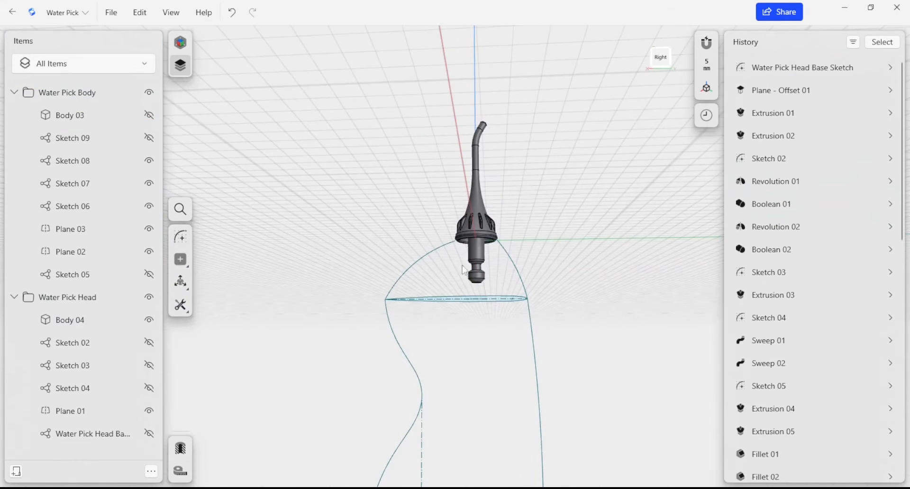
middle_drag(522, 245, 557, 273)
scroll(489, 263, up, 4)
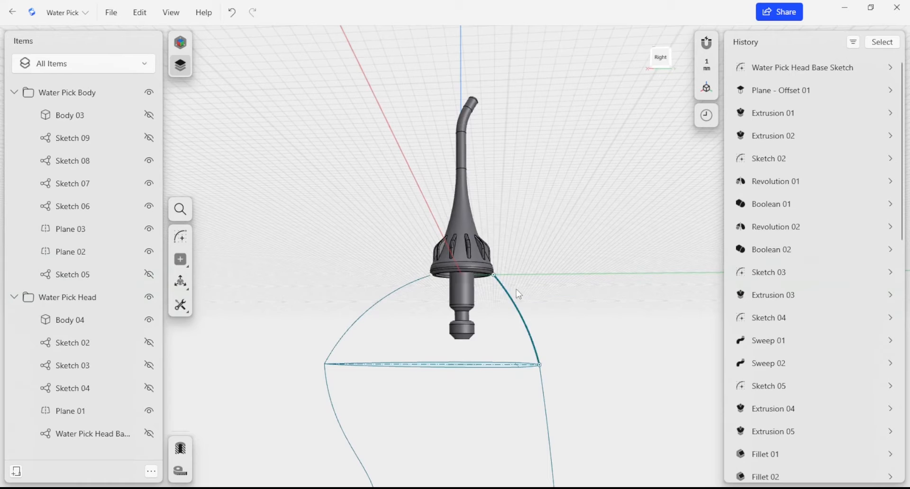
Show Sketch 02 in the Water Pick Head folder and open it for editing.
click(470, 226)
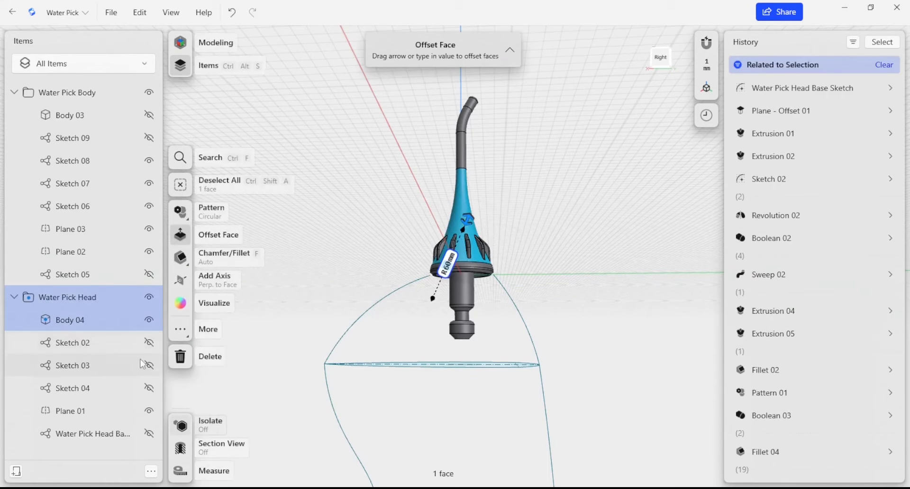
click(148, 343)
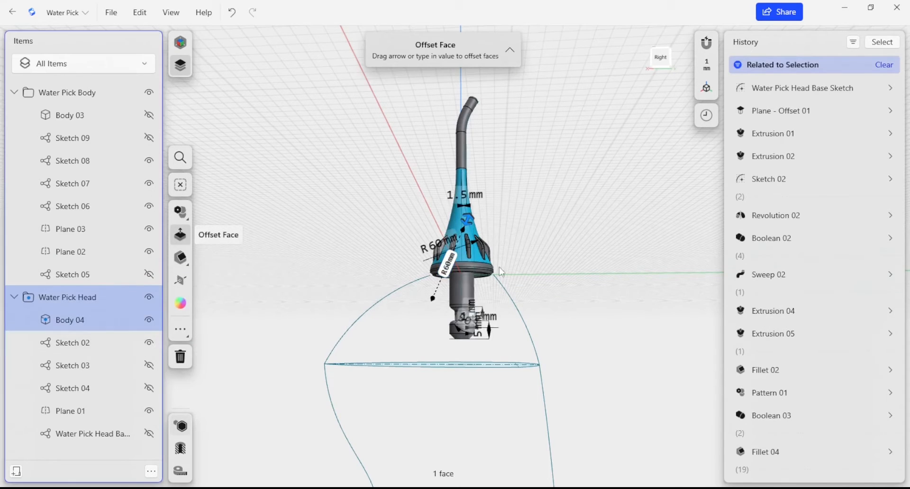
key(Escape)
click(78, 346)
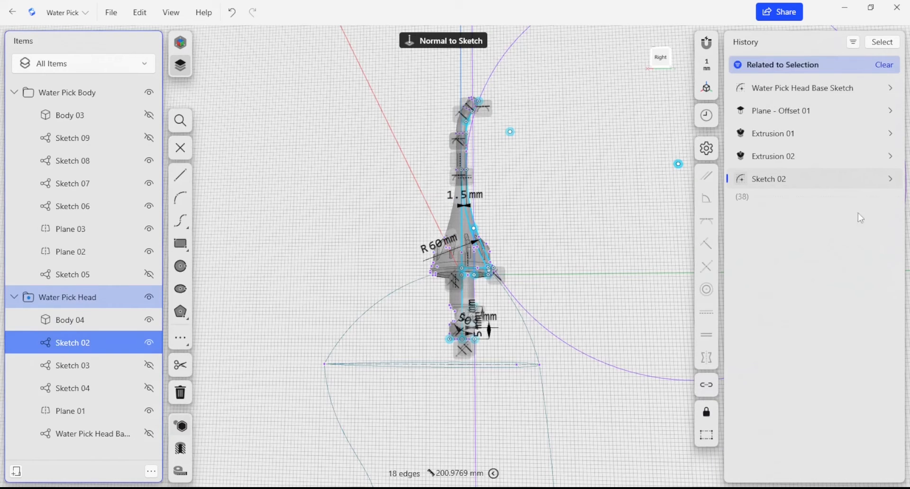
Roll the history back to Sketch 02 with a breakpoint, inspect the cone profile, and restore the full history.
click(891, 180)
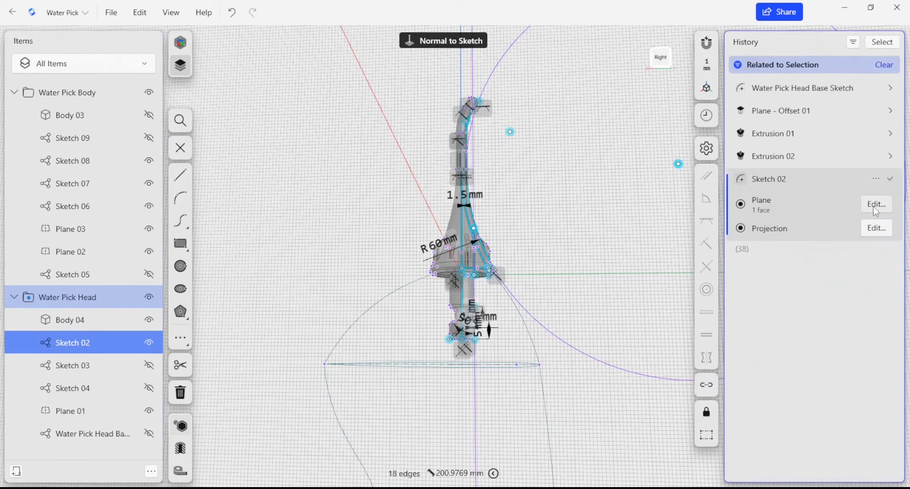
click(876, 179)
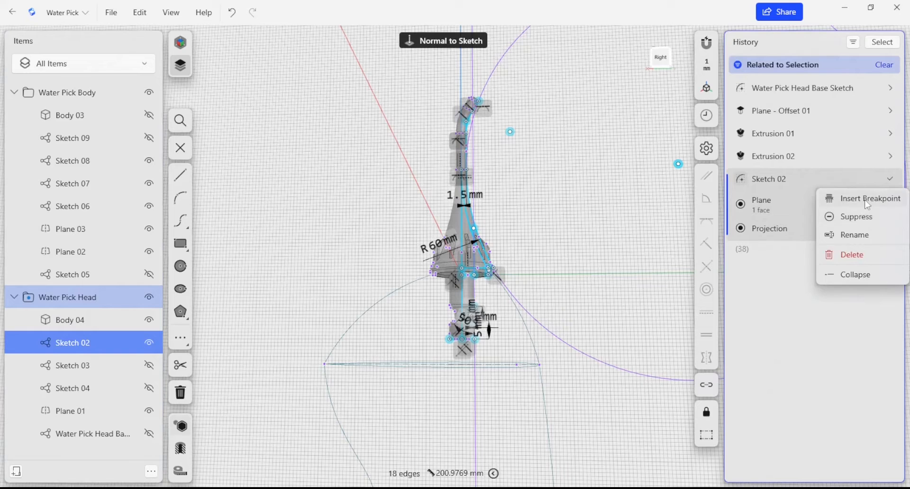
click(866, 199)
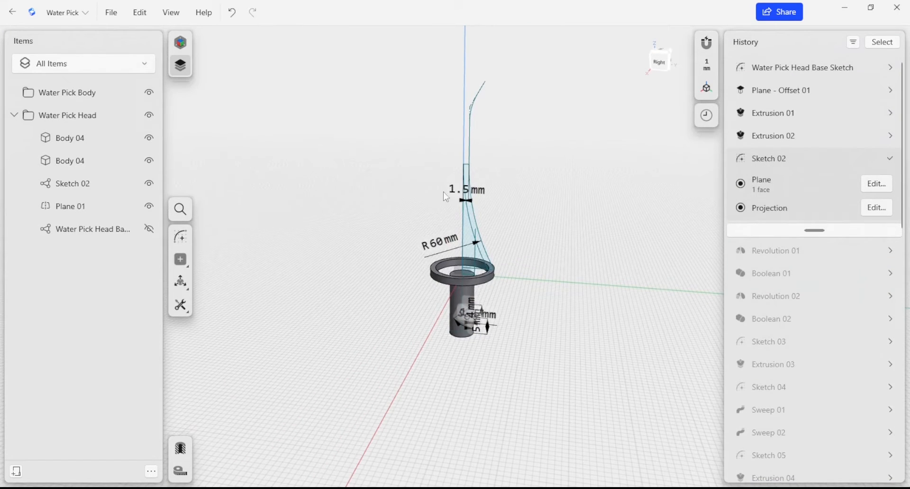
middle_drag(503, 333, 494, 349)
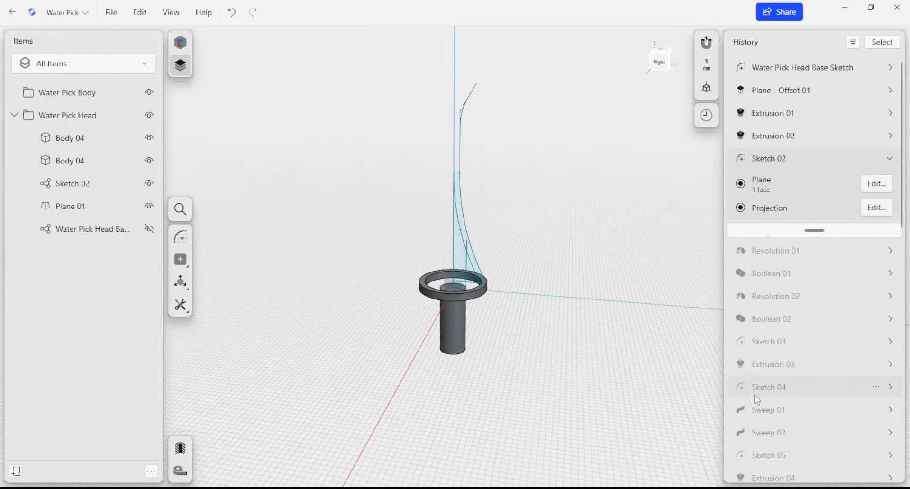
click(892, 231)
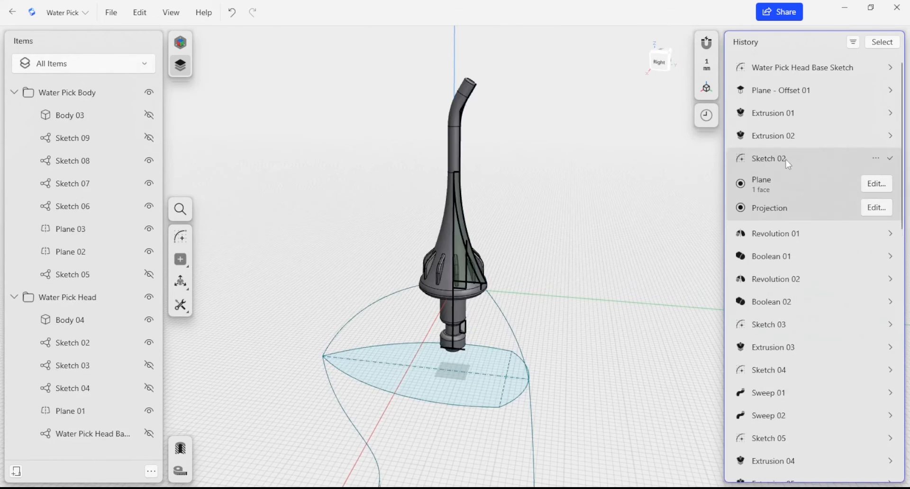
Rename Sketch 02 in the history as Cone Drawing and collapse its entry.
click(875, 159)
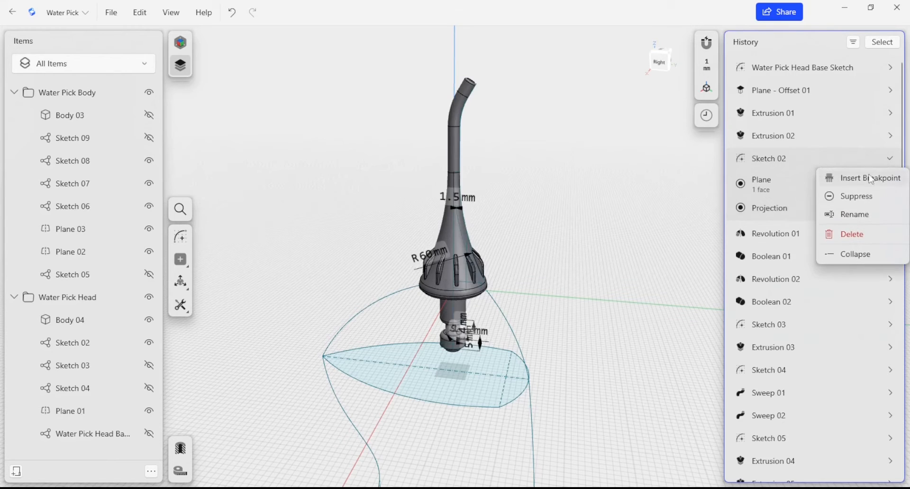
click(862, 211)
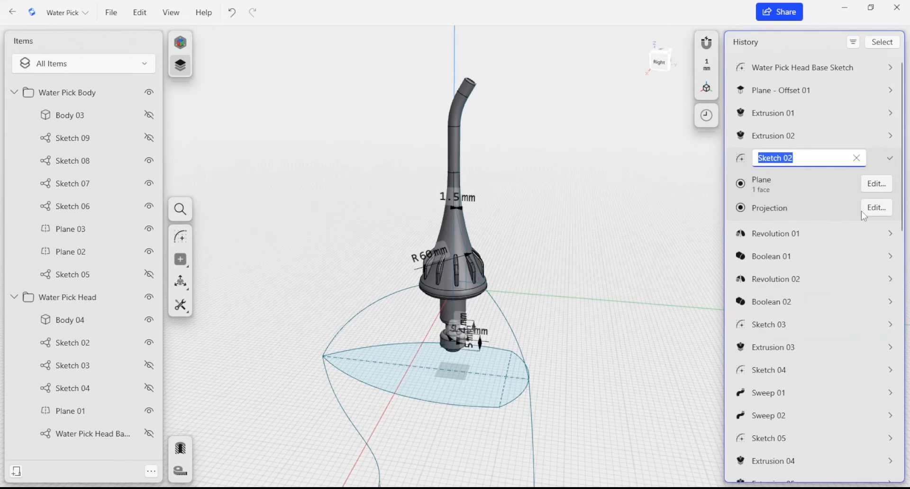
text(Cone Drawing)
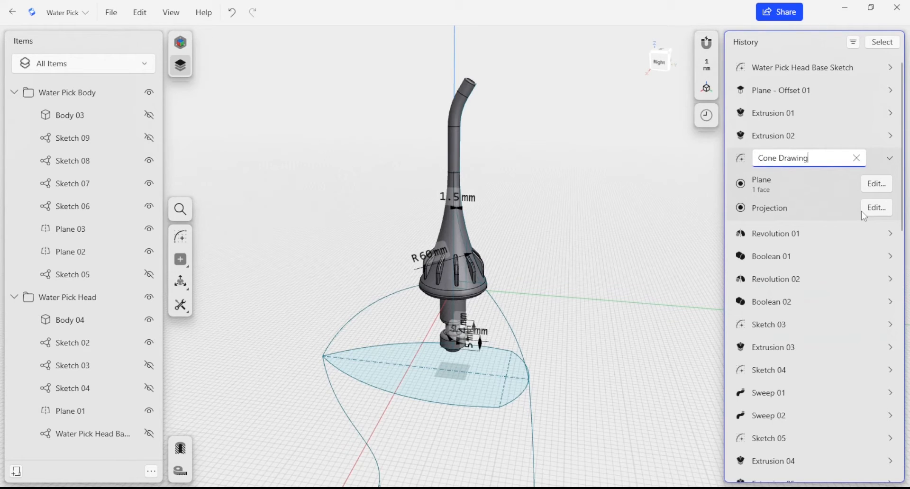
key(Return)
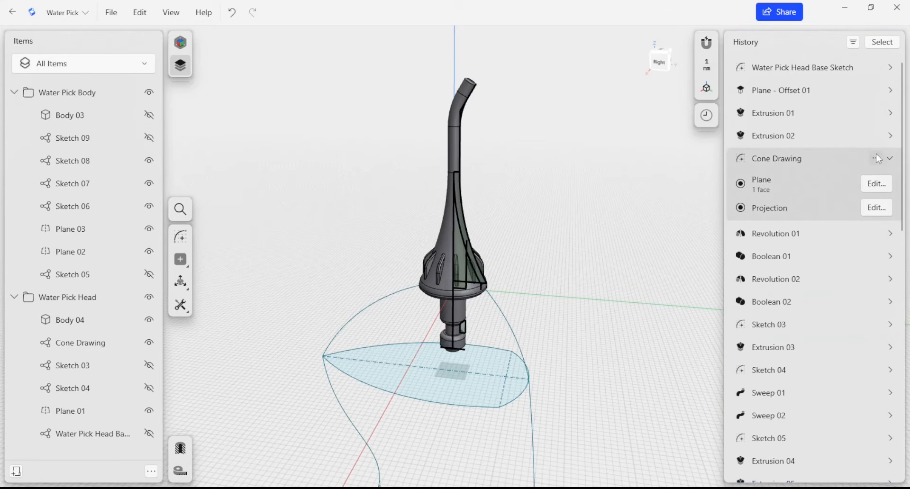
click(890, 158)
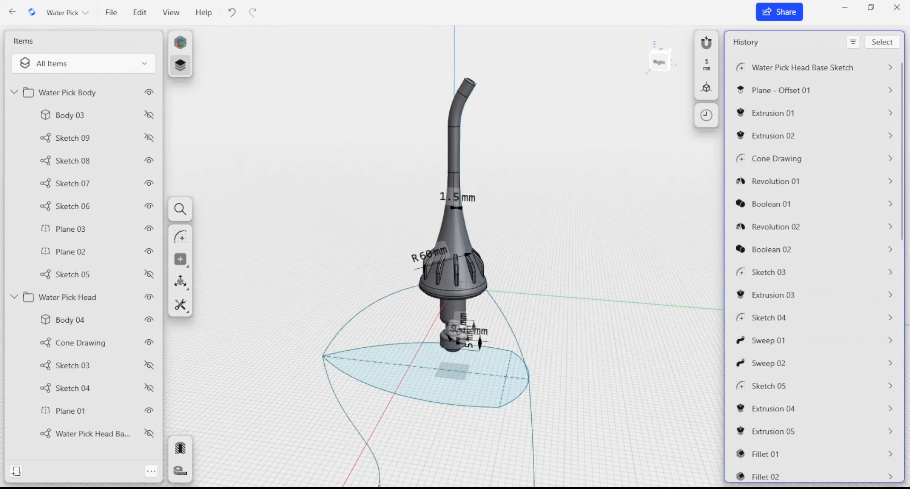
mouse_move(571, 265)
right_down()
mouse_move(563, 290)
mouse_move(550, 265)
mouse_move(566, 255)
right_up()
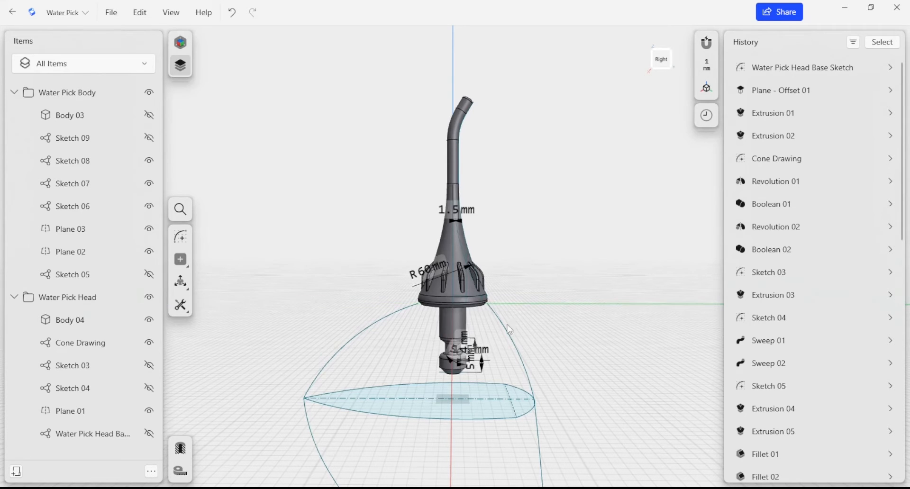
Examine the lower stem of the Water Pick Head and its Cone Drawing dimensions from below and from the side.
right_drag(555, 285, 510, 312)
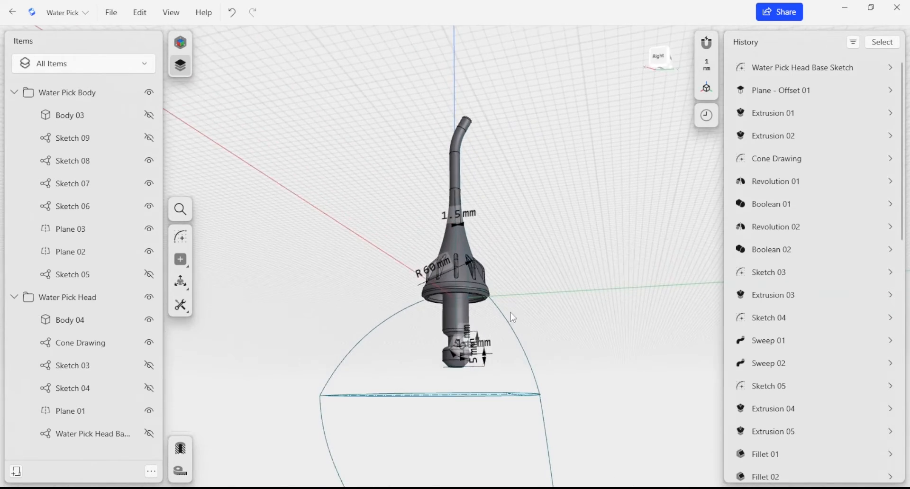
right_drag(562, 323, 493, 352)
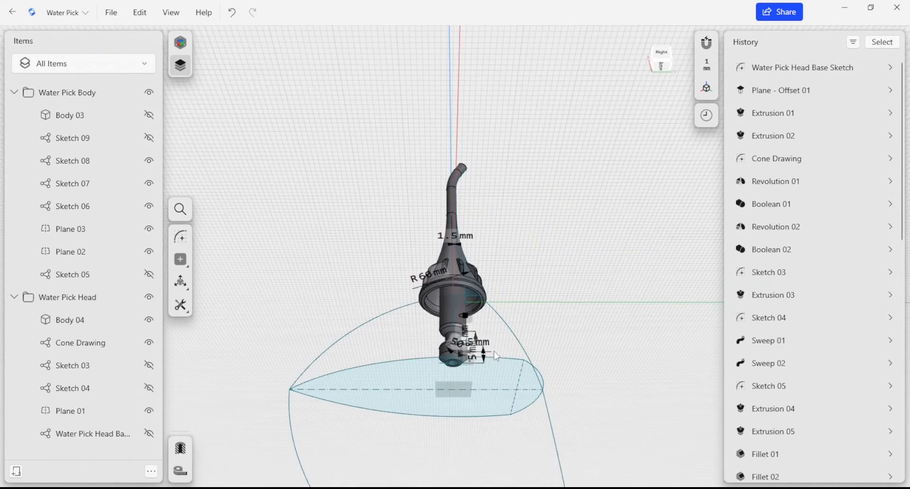
scroll(463, 365, up, 5)
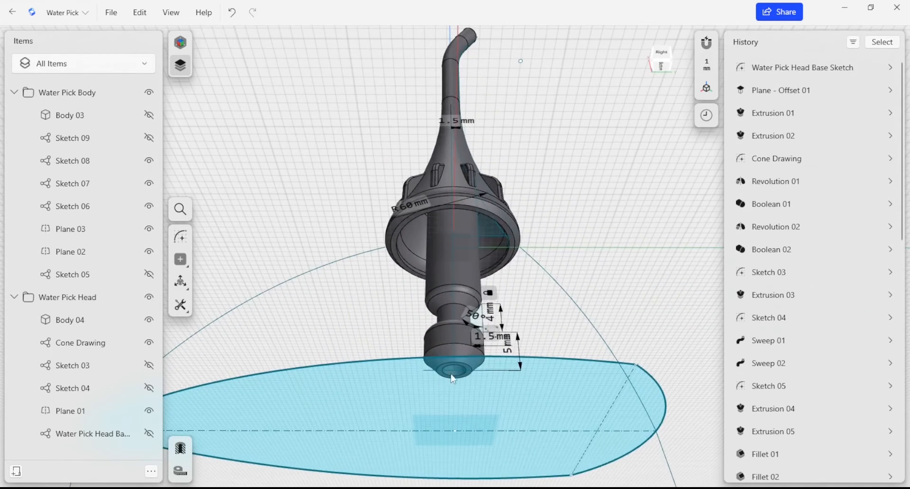
right_drag(654, 206, 547, 254)
middle_drag(548, 254, 488, 310)
middle_drag(576, 272, 567, 325)
right_drag(512, 312, 487, 264)
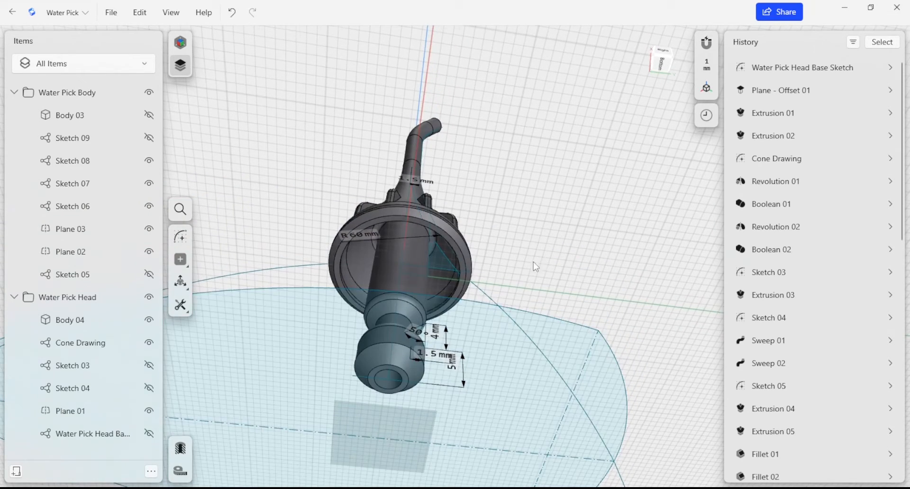
right_drag(533, 261, 531, 279)
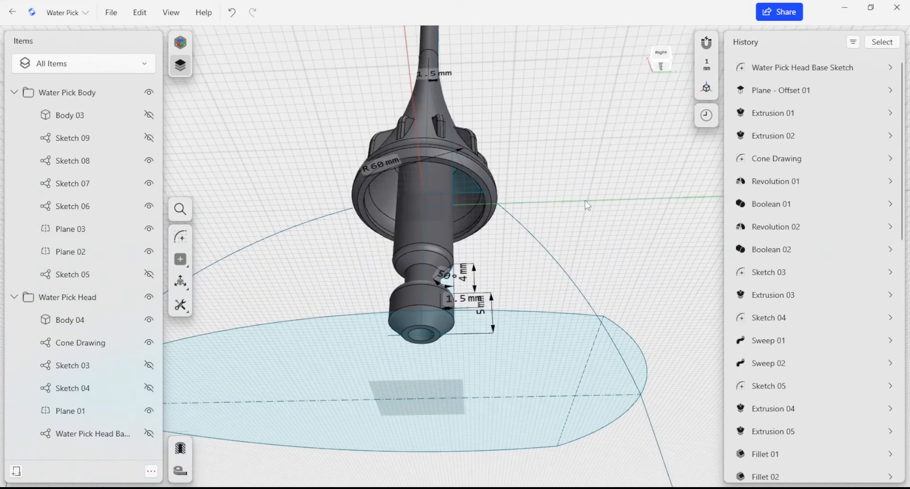
right_drag(585, 201, 519, 247)
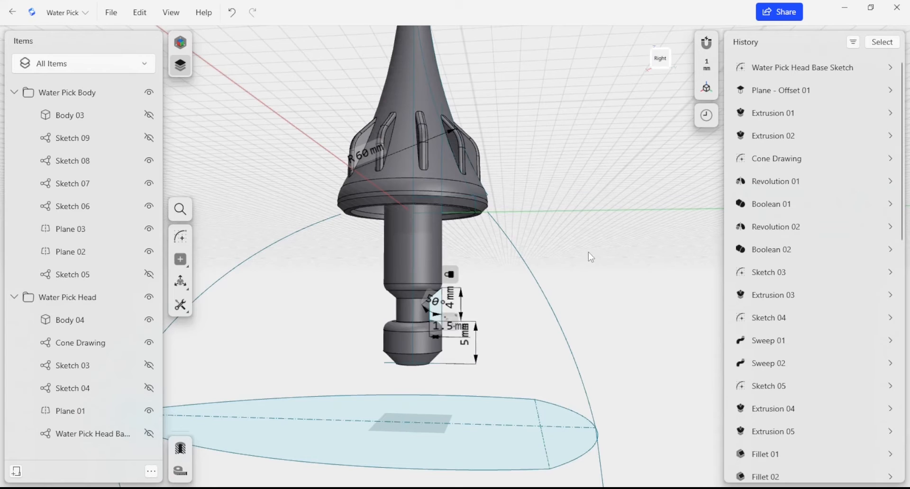
right_drag(589, 255, 574, 285)
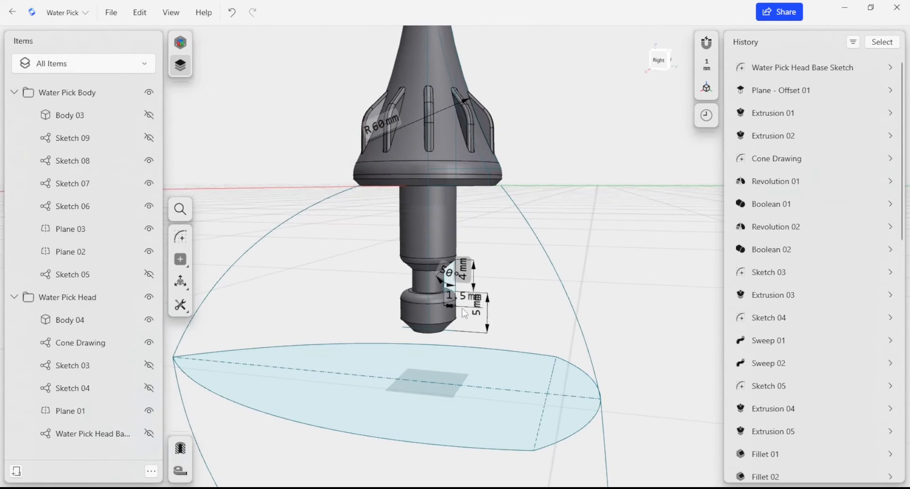
scroll(493, 270, up, 2)
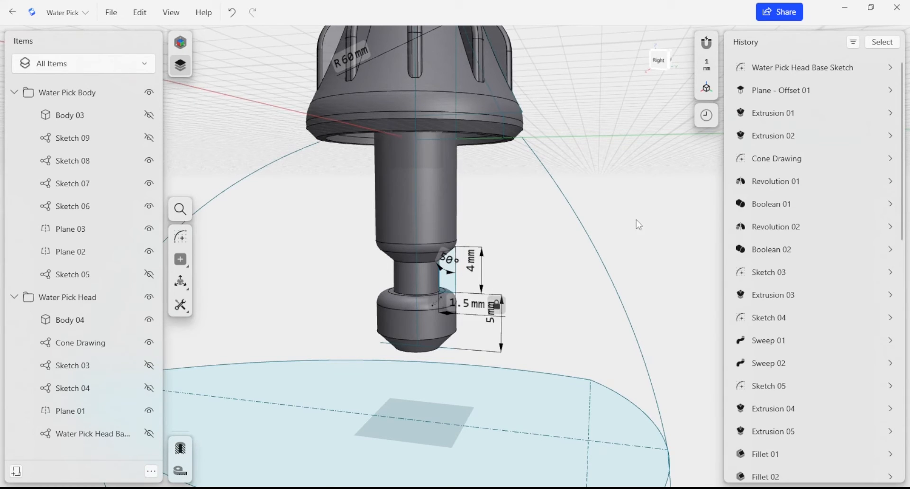
Try a 2 mm height for the 4 mm groove on the head's lower stem, and undo the change.
mouse_move(473, 266)
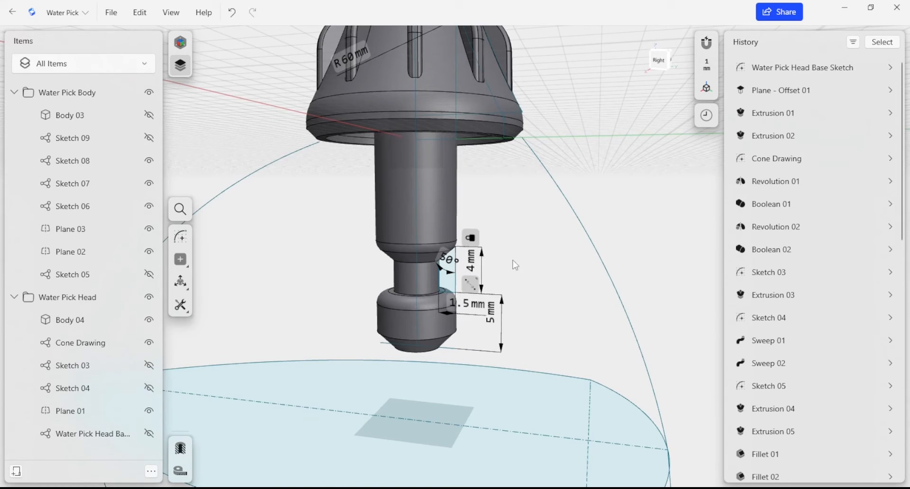
click(471, 266)
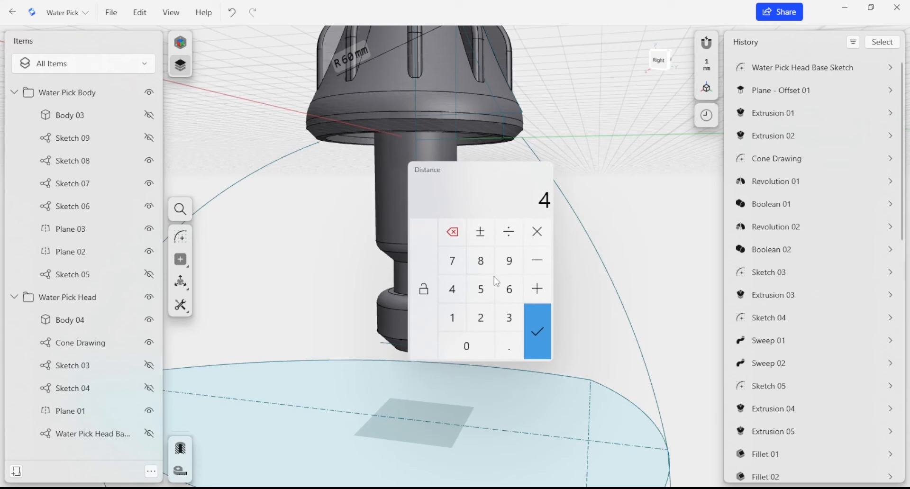
click(480, 319)
click(536, 320)
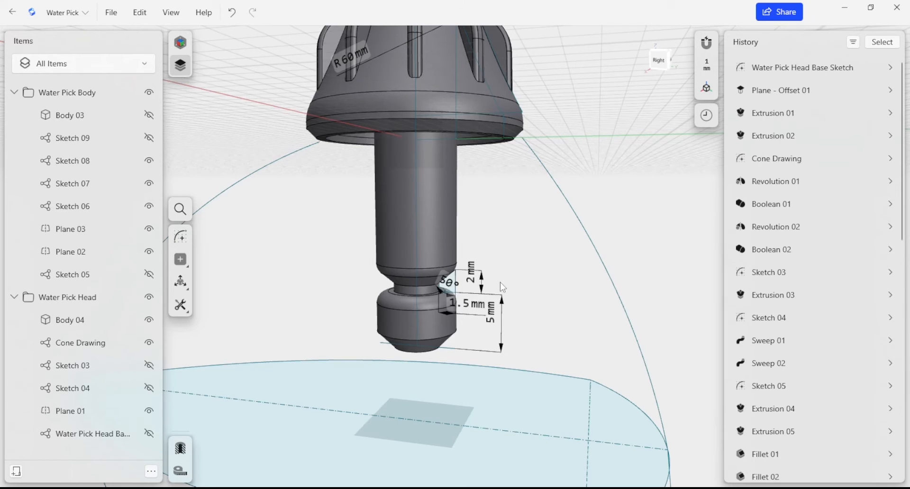
key(ctrl+z)
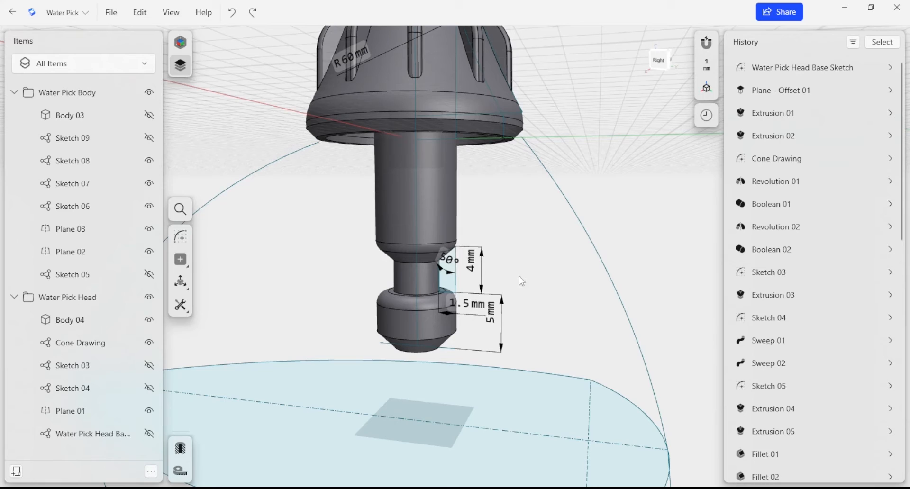
Examine the whole Water Pick Head, its ribs and stem, and its position above the body profile sketches.
scroll(521, 280, down, 2)
scroll(534, 271, down, 2)
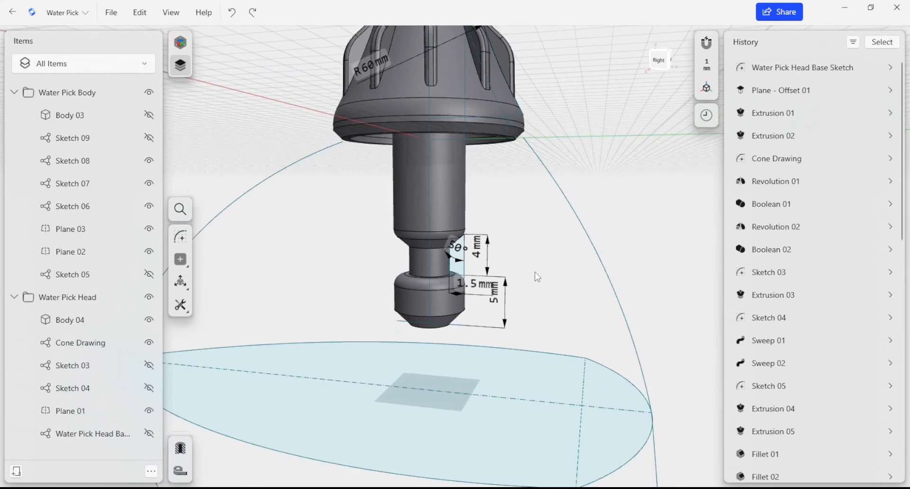
scroll(593, 296, up, 2)
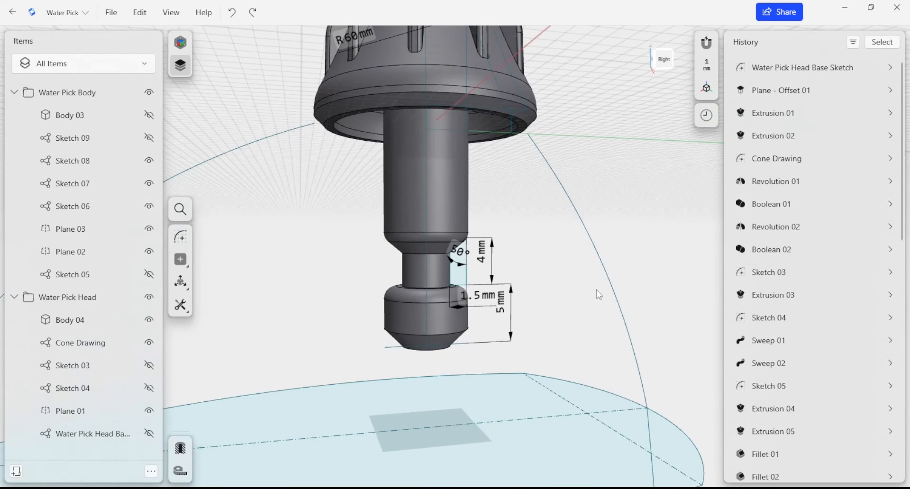
scroll(505, 294, down, 5)
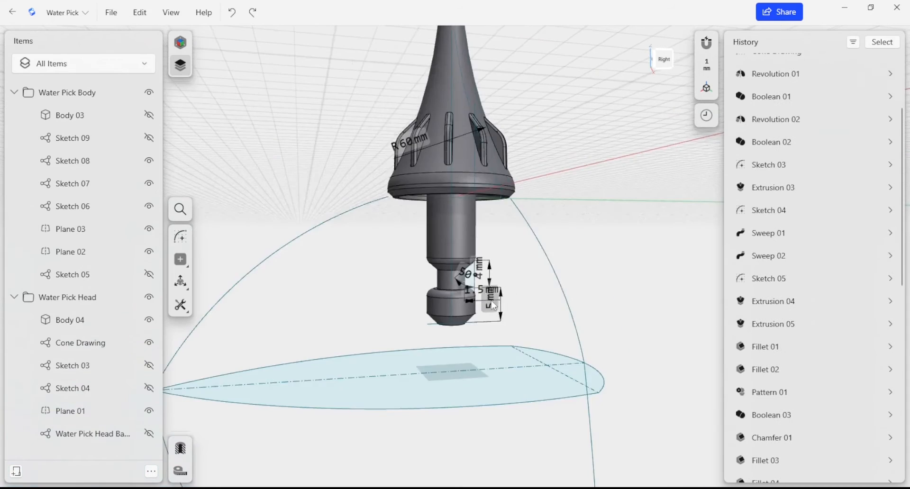
right_drag(549, 256, 559, 201)
right_drag(471, 180, 503, 134)
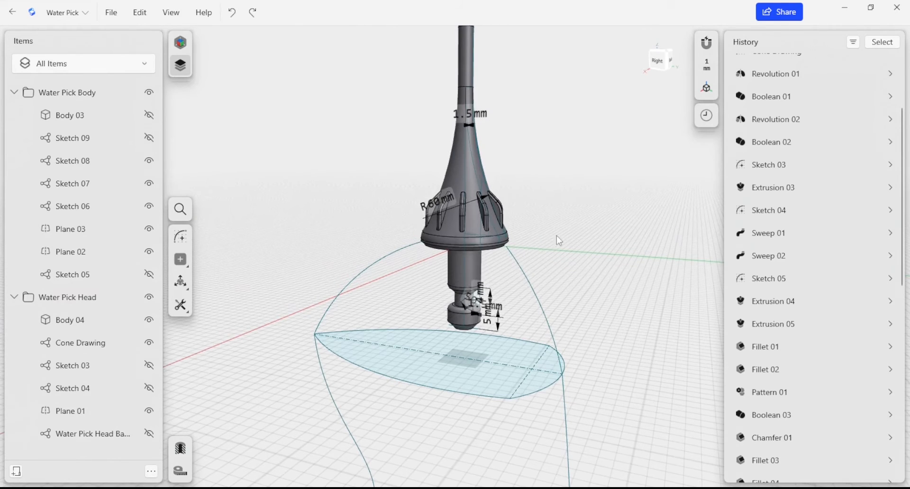
right_drag(386, 335, 460, 320)
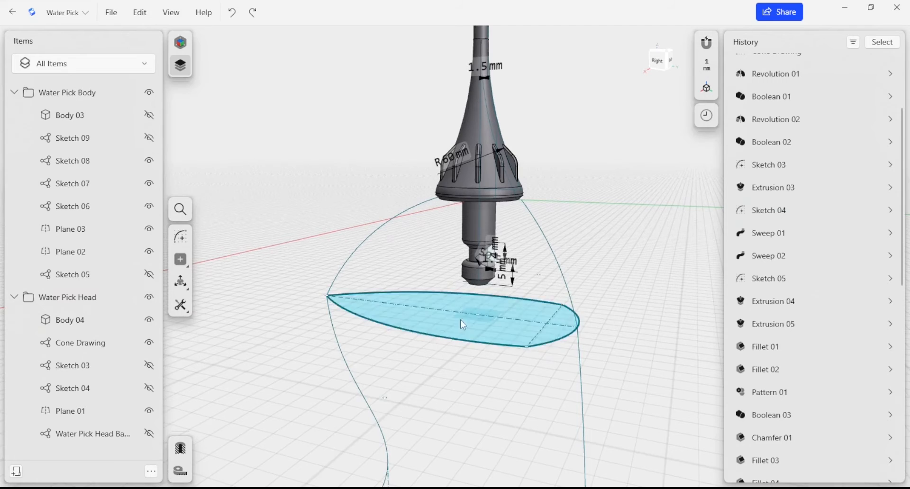
middle_drag(477, 321, 454, 333)
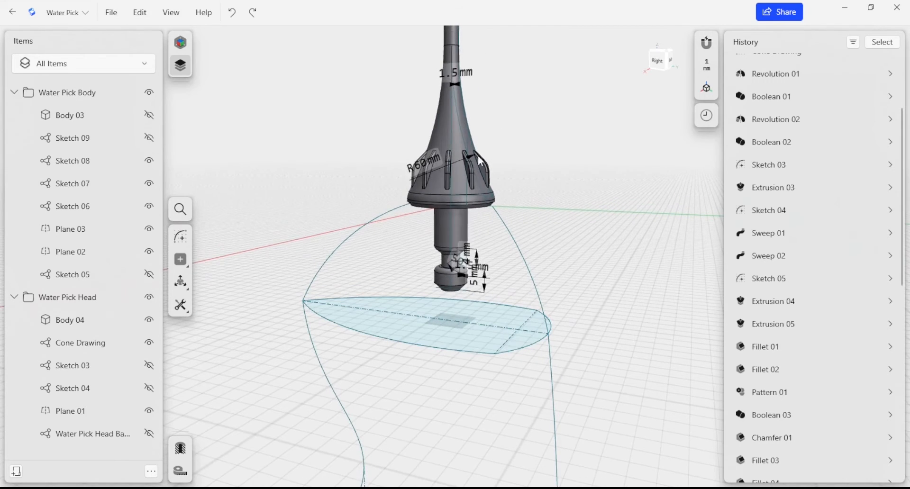
right_drag(559, 177, 565, 256)
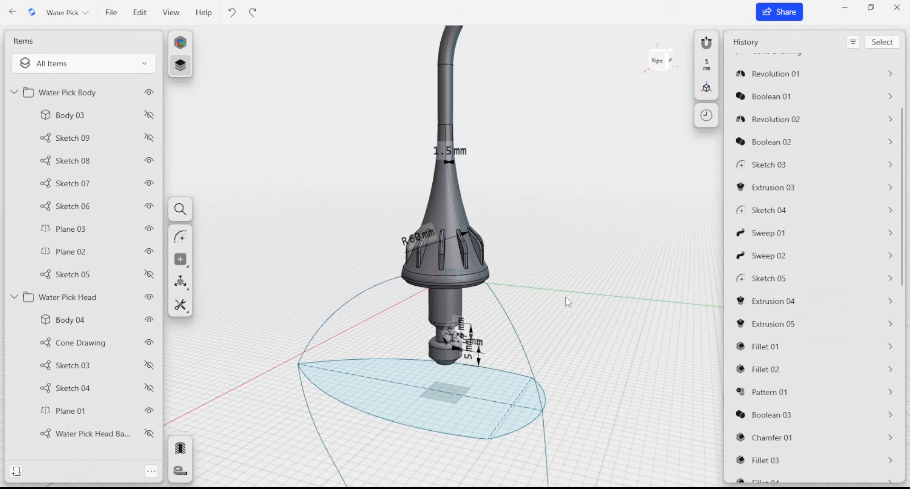
middle_drag(545, 331, 537, 319)
scroll(532, 314, up, 1)
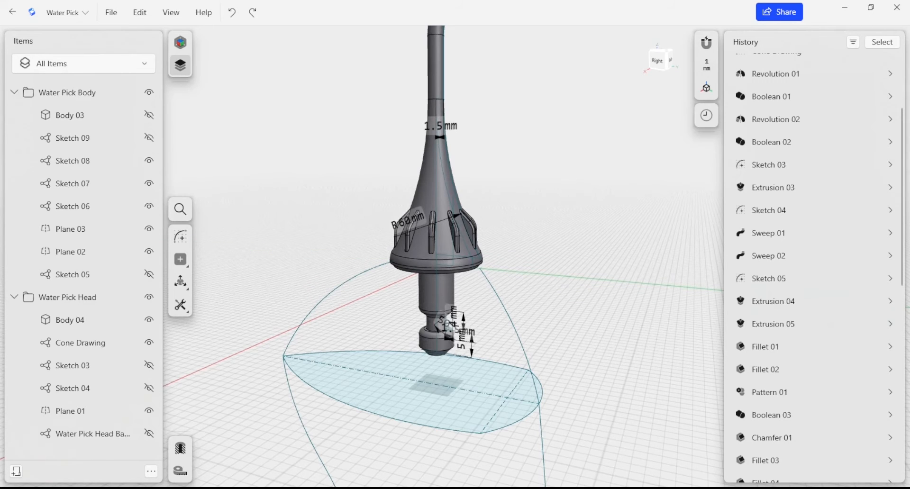
middle_drag(601, 284, 605, 335)
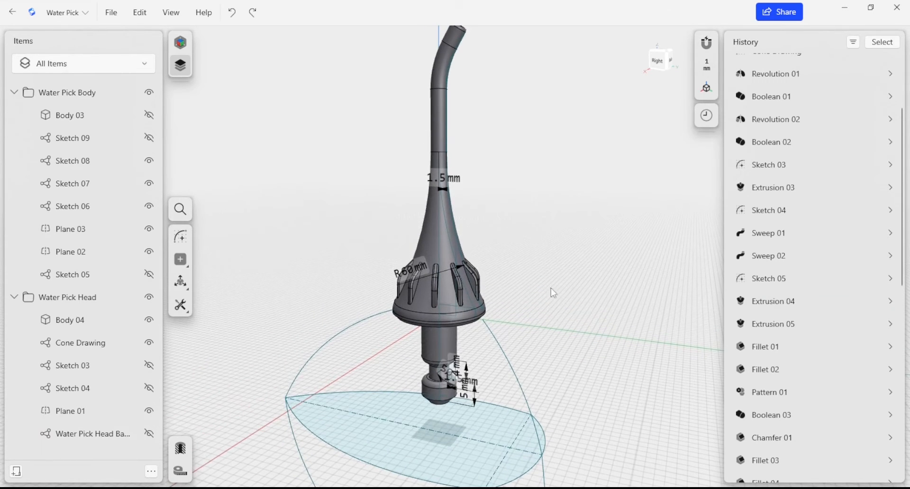
right_drag(562, 252, 519, 286)
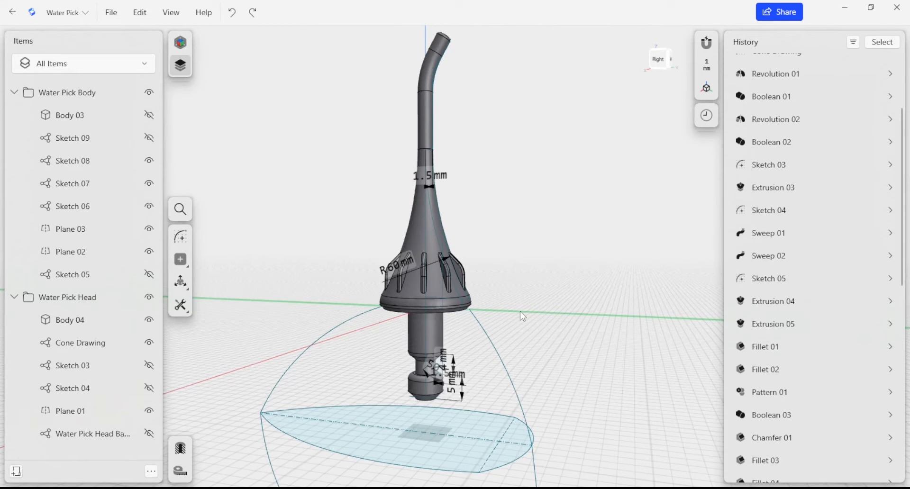
right_drag(514, 294, 471, 307)
scroll(415, 329, up, 5)
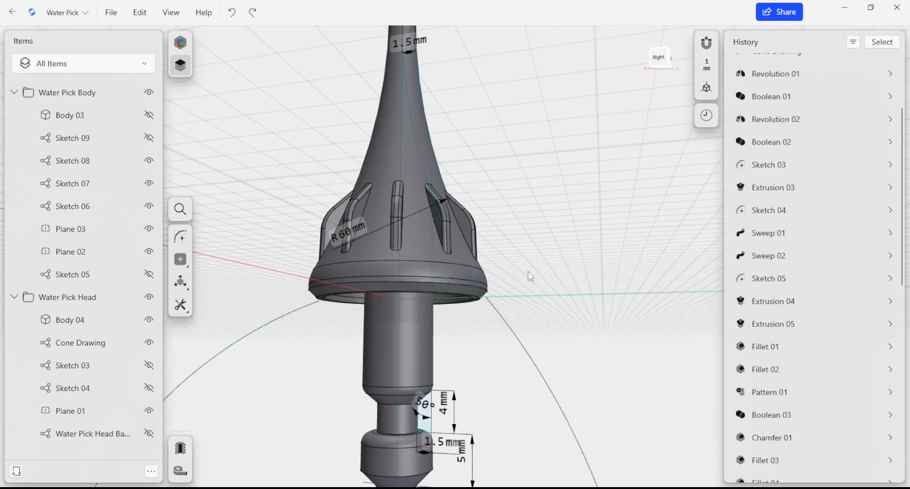
right_drag(528, 272, 542, 287)
middle_drag(541, 352, 548, 332)
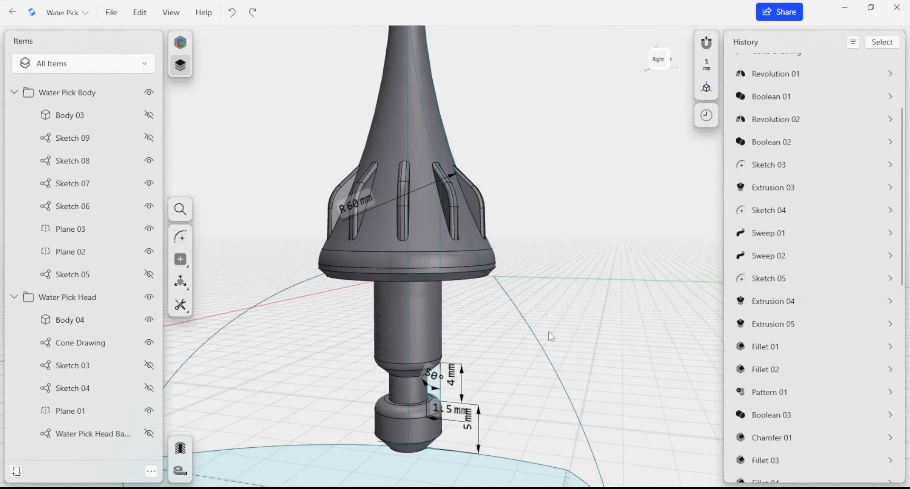
right_drag(550, 337, 561, 309)
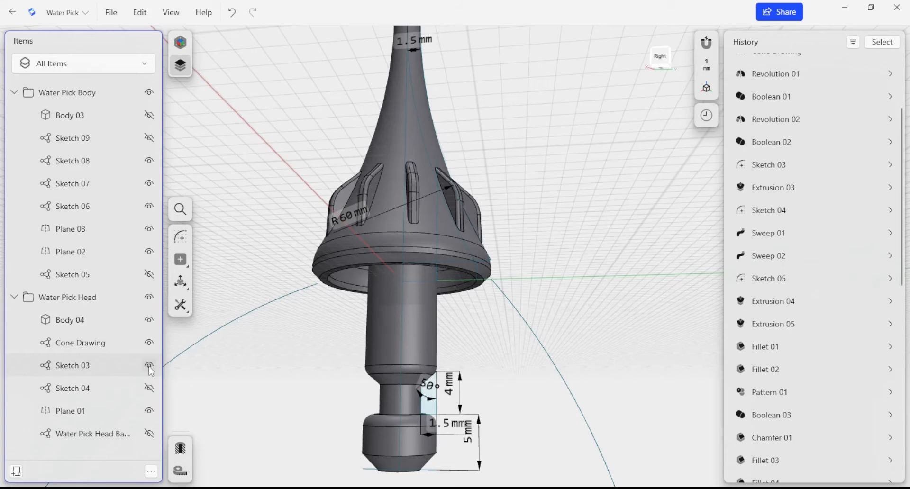
Hide the Cone Drawing sketch and show the Water Pick Head Base Sketch.
click(149, 343)
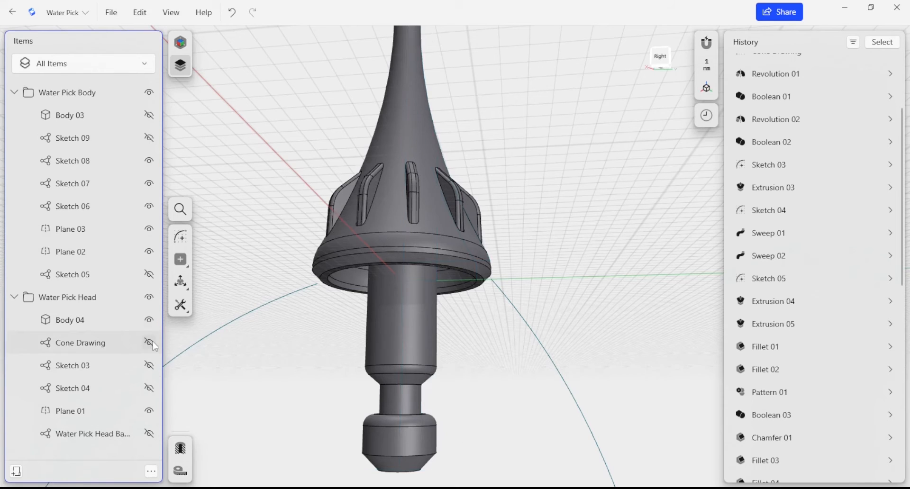
double_click(104, 342)
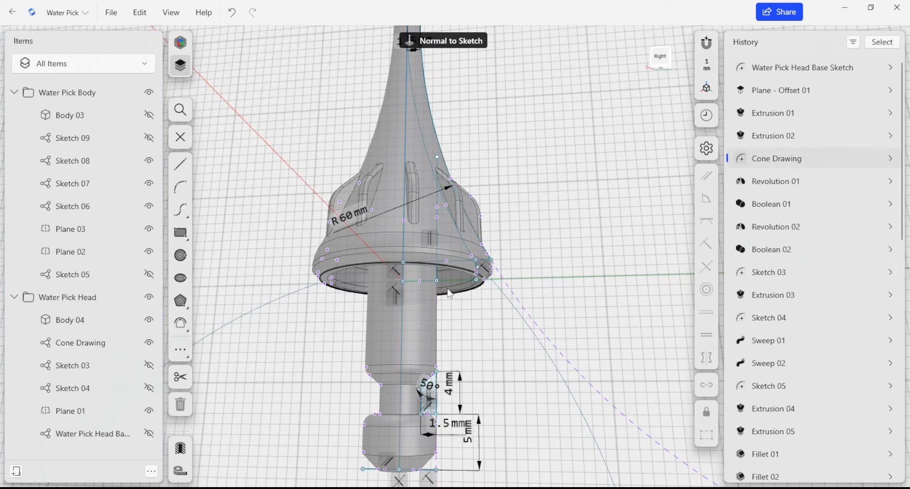
scroll(450, 294, down, 2)
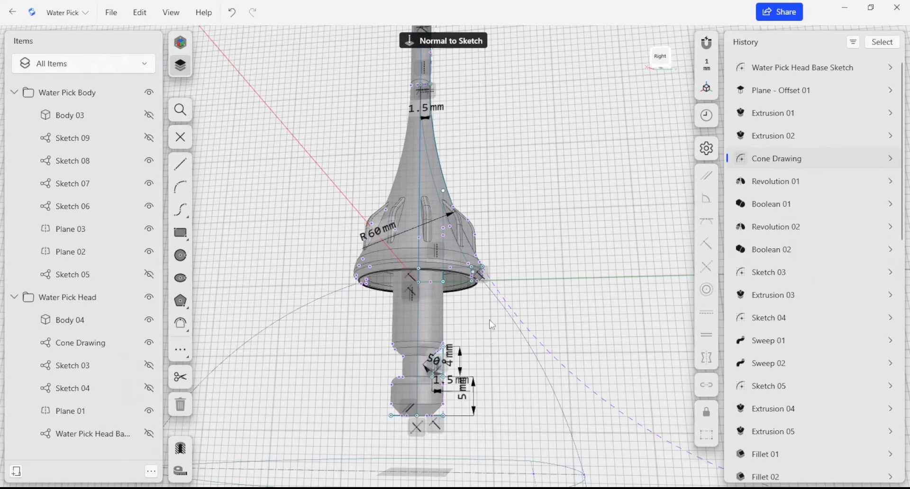
click(149, 434)
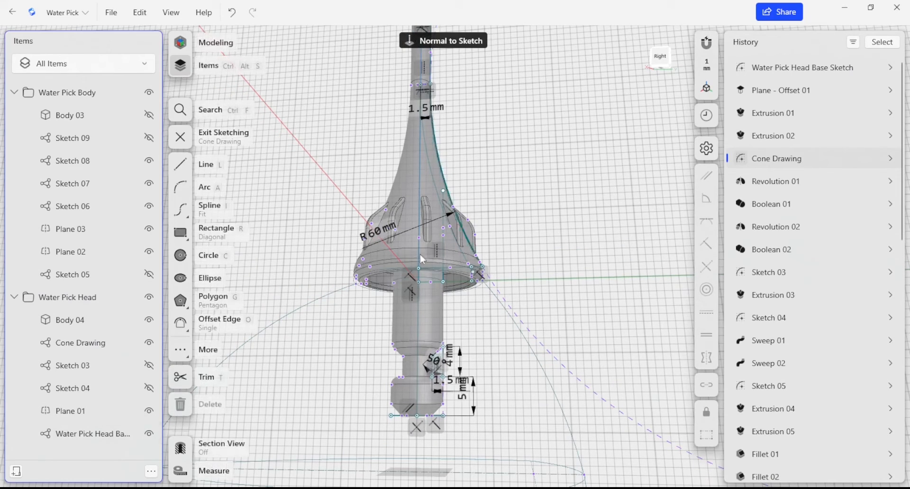
double_click(578, 249)
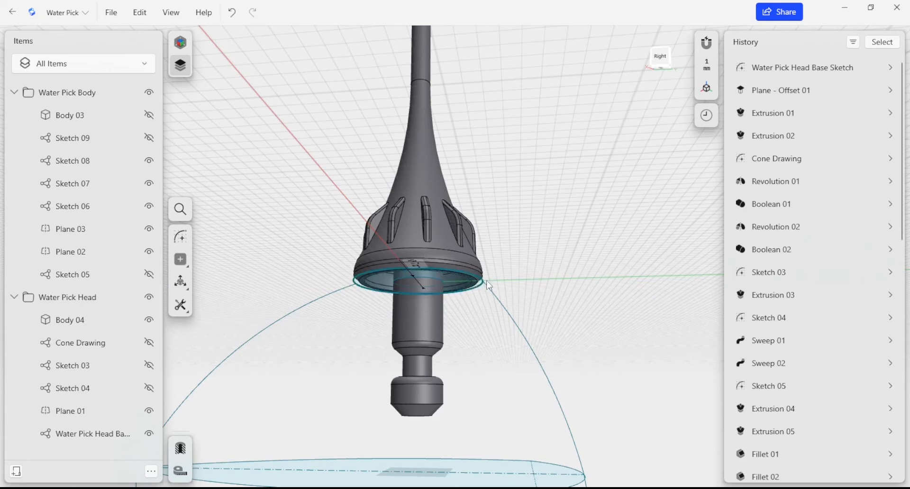
double_click(505, 309)
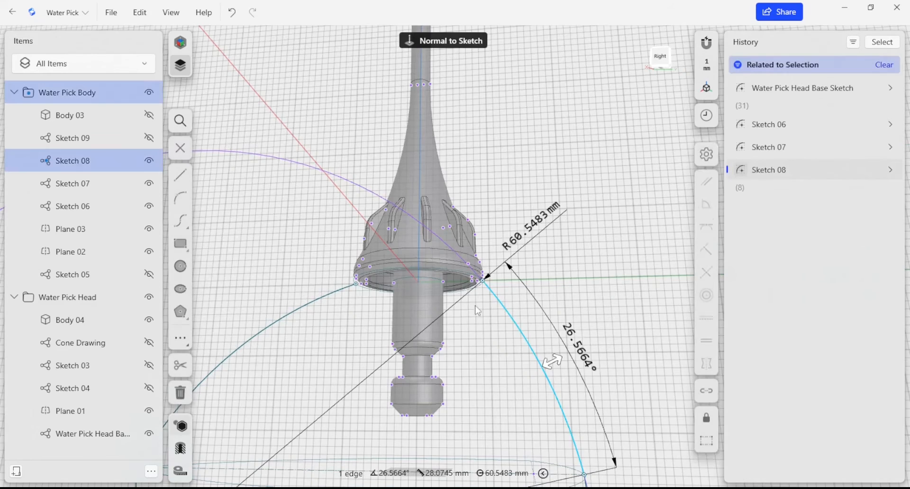
click(553, 280)
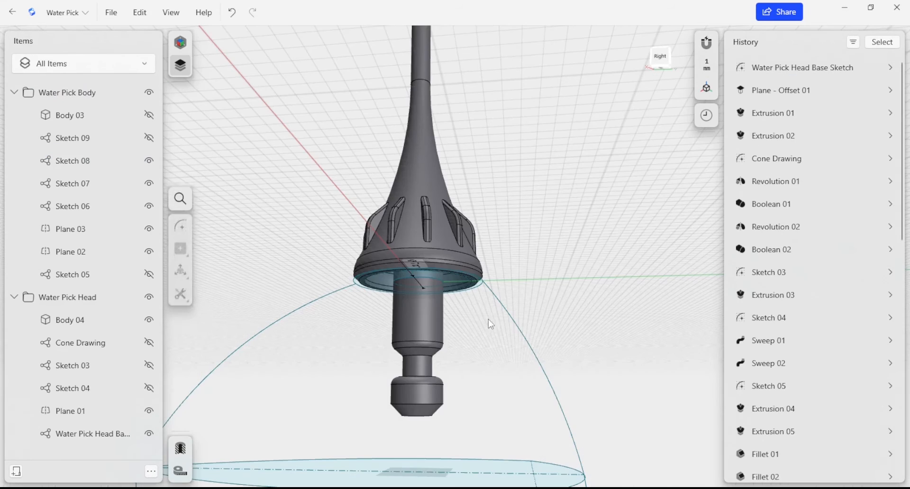
click(488, 319)
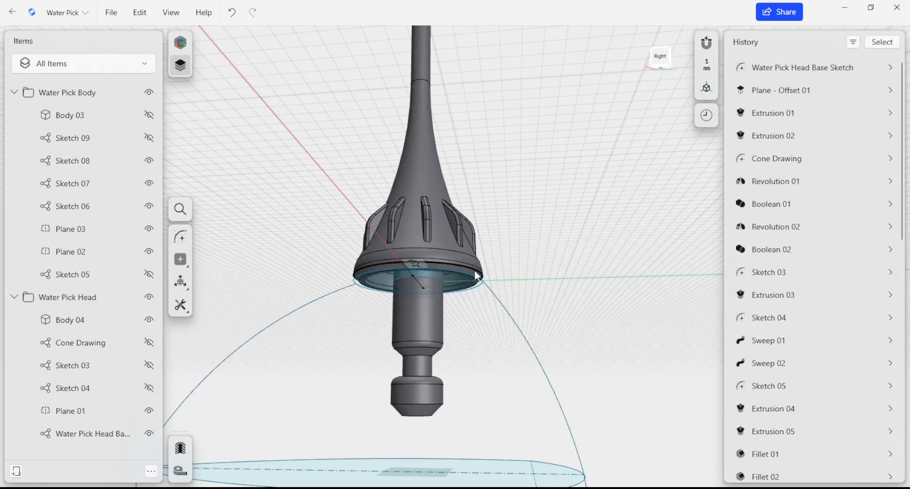
Review the history down to the body features and inspect the edges affected by Fillet 09, Fillet 10 and Fillet 11.
right_drag(543, 234, 529, 272)
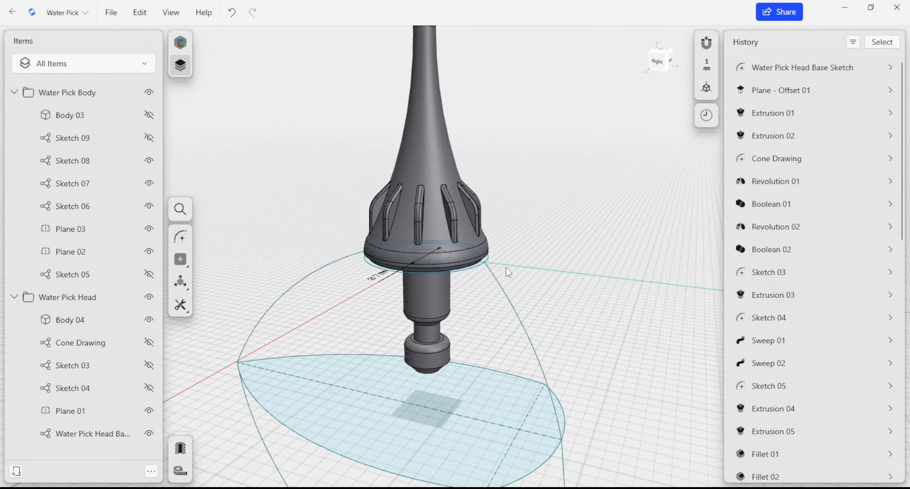
scroll(806, 251, down, 5)
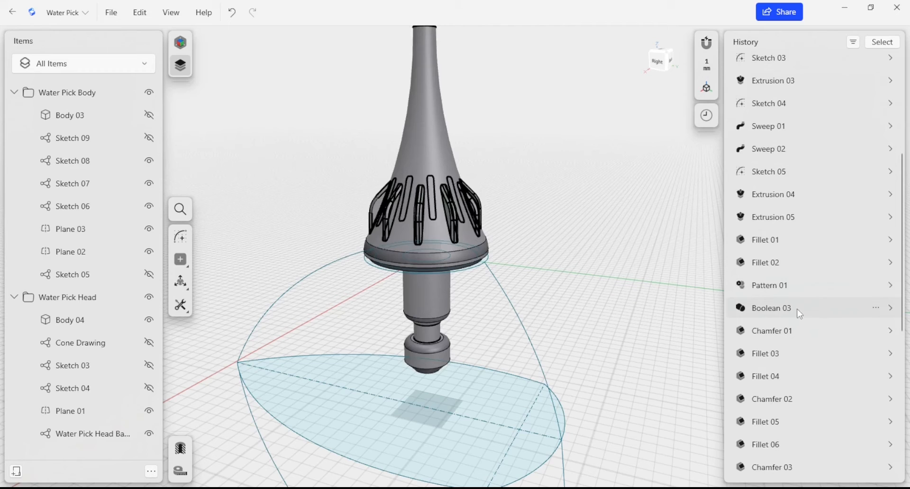
scroll(801, 306, down, 5)
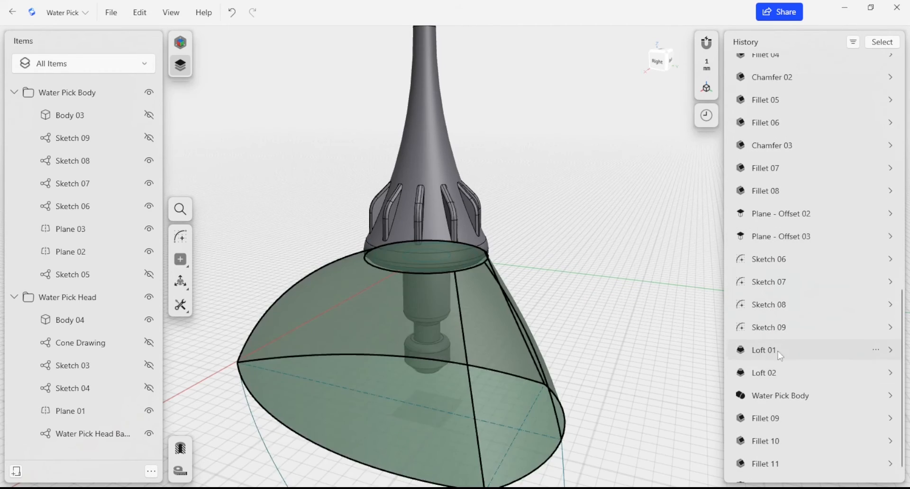
scroll(777, 352, down, 1)
scroll(676, 377, down, 2)
middle_drag(646, 364, 638, 329)
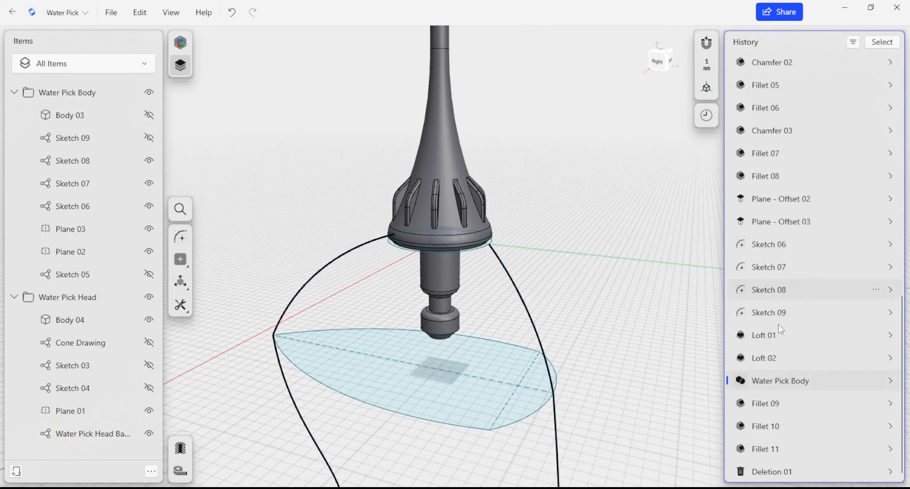
click(774, 446)
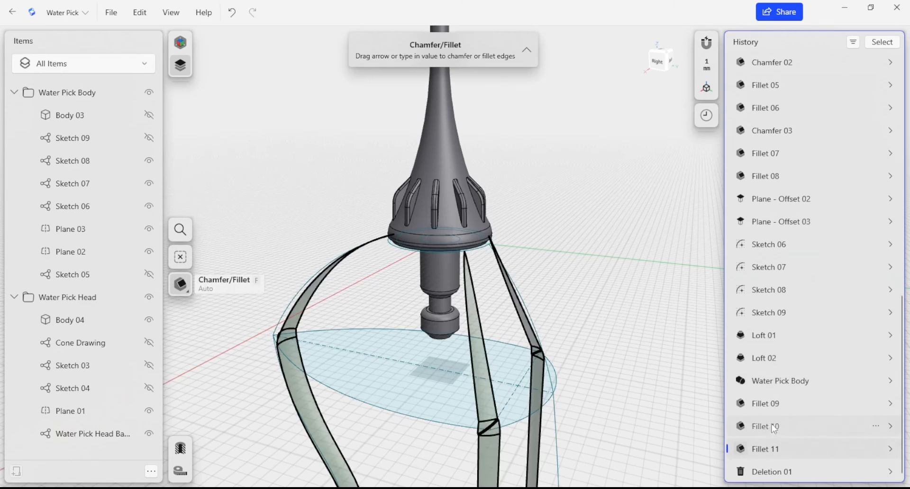
click(773, 427)
click(761, 405)
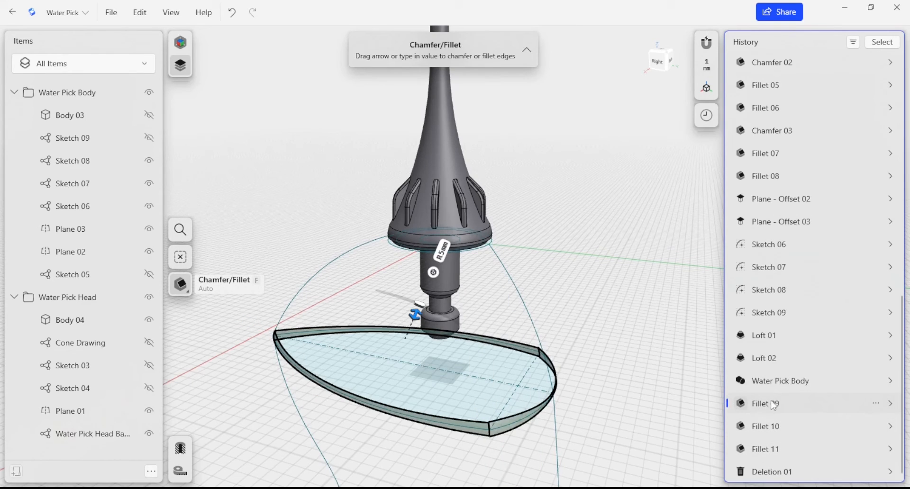
click(768, 426)
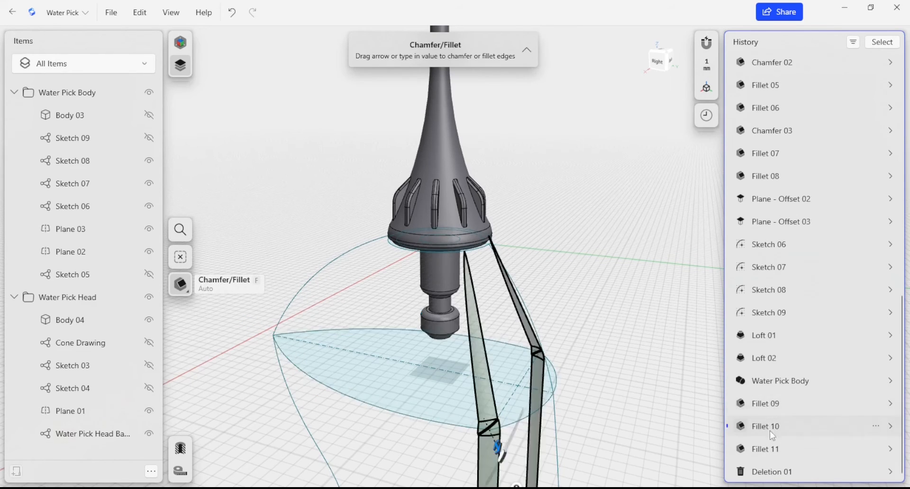
click(774, 449)
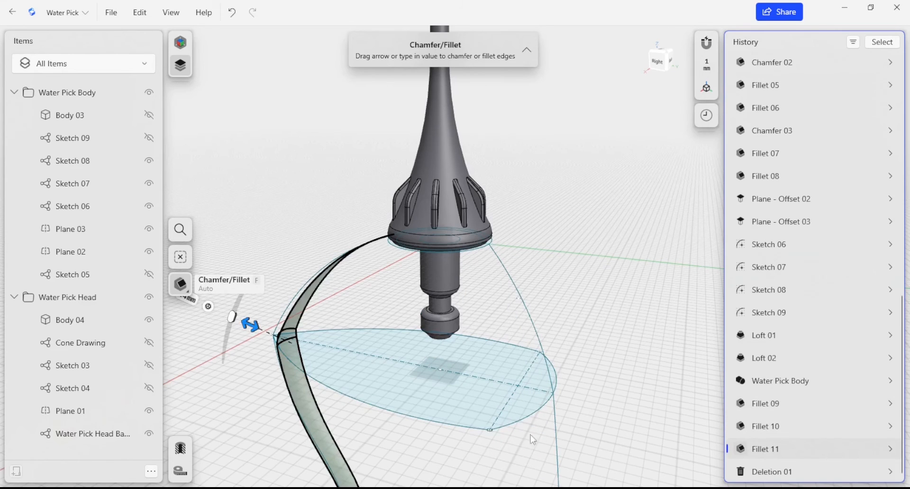
Reorder the history so Fillet 09 comes after Fillet 11, and show Body 03.
click(780, 409)
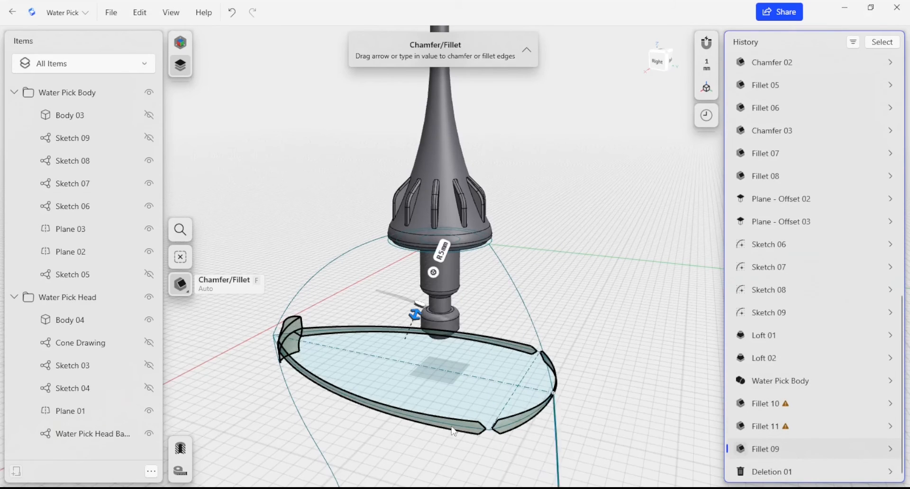
click(645, 328)
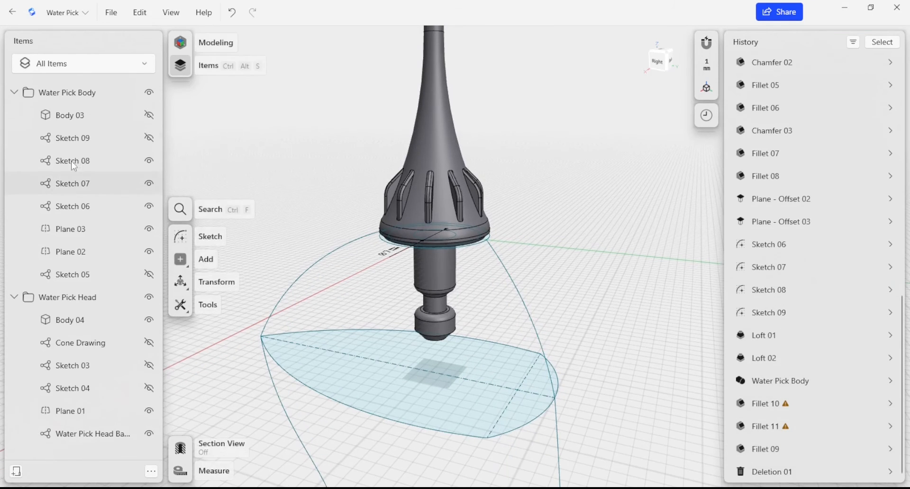
click(149, 116)
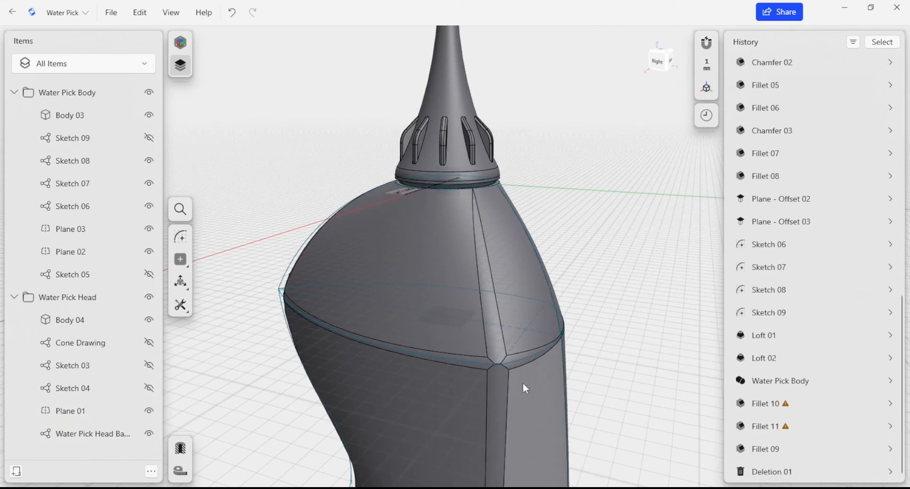
Return Fillet 09 to its place before Fillet 10 in the history and check the body's shoulder edges.
drag(817, 448, 809, 397)
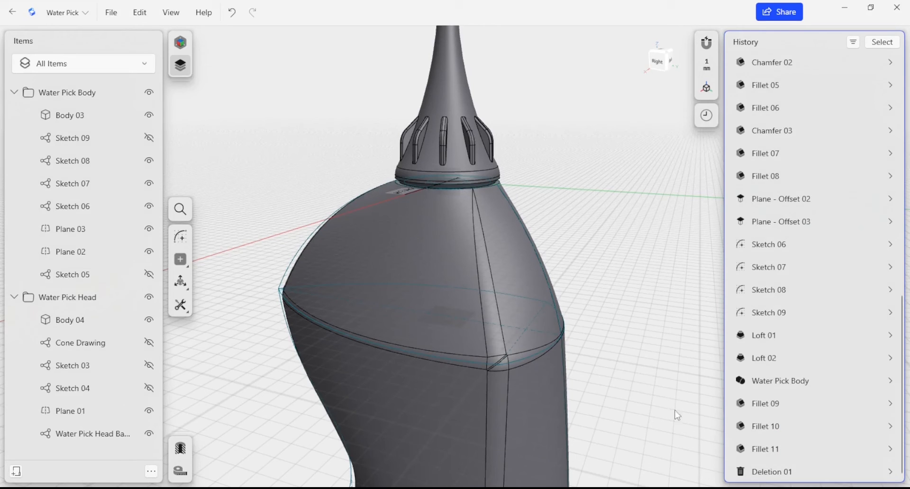
middle_drag(674, 411, 661, 424)
right_drag(639, 394, 678, 394)
scroll(651, 398, down, 3)
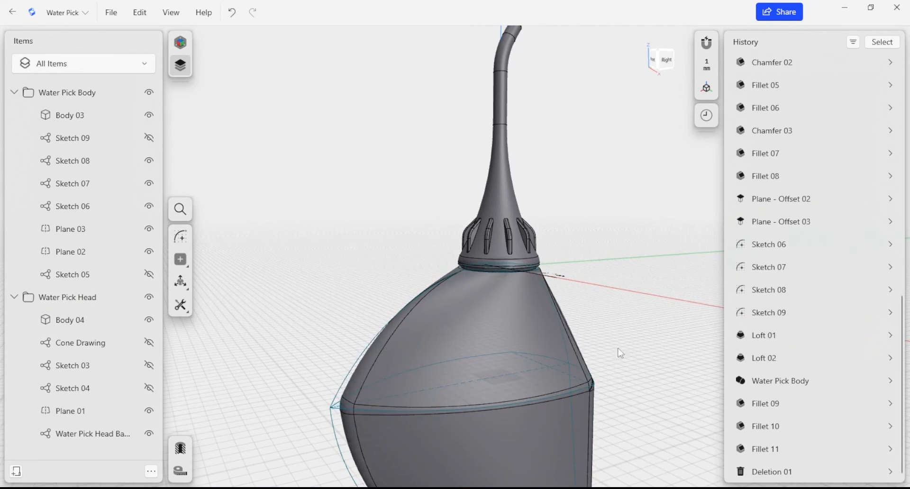
right_drag(619, 351, 571, 260)
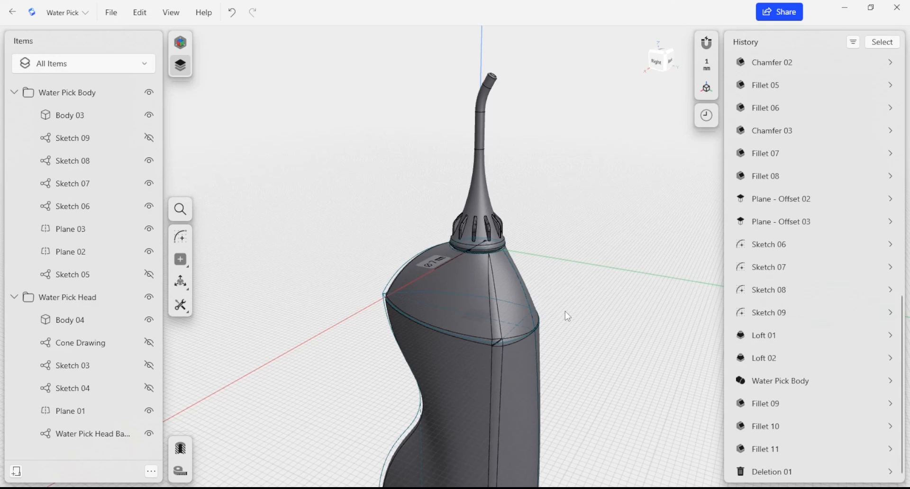
mouse_move(571, 283)
right_down()
mouse_move(578, 270)
mouse_move(579, 288)
mouse_move(596, 284)
mouse_move(567, 270)
mouse_move(562, 283)
right_up()
right_drag(608, 345, 625, 308)
scroll(612, 324, up, 1)
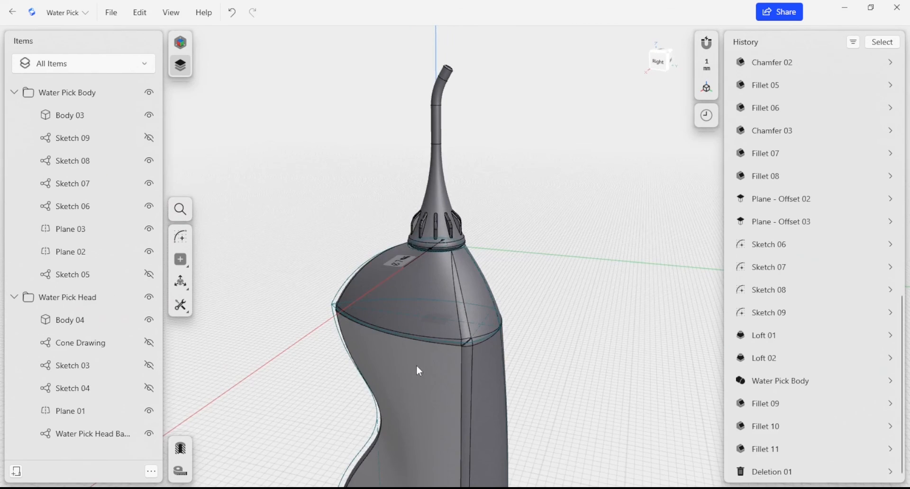
middle_drag(521, 276, 523, 267)
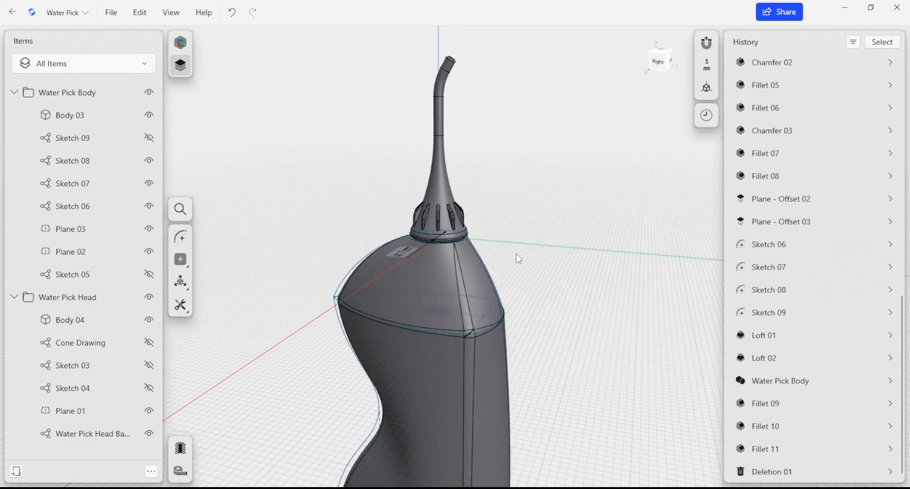
middle_drag(512, 268, 504, 271)
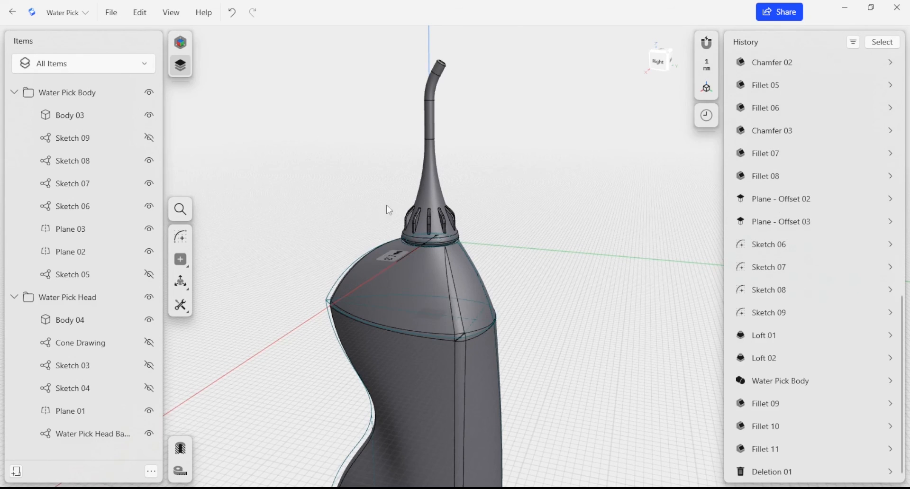
mouse_move(543, 262)
right_down()
mouse_move(530, 272)
mouse_move(552, 265)
mouse_move(545, 274)
right_up()
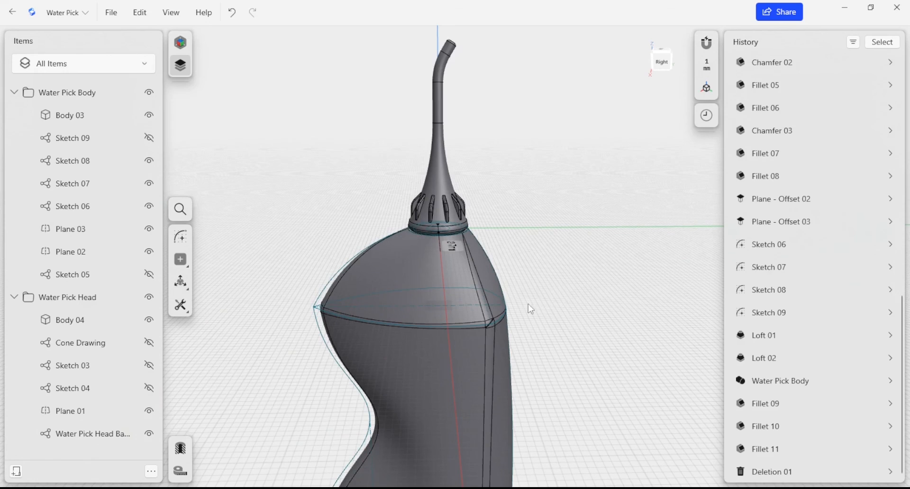